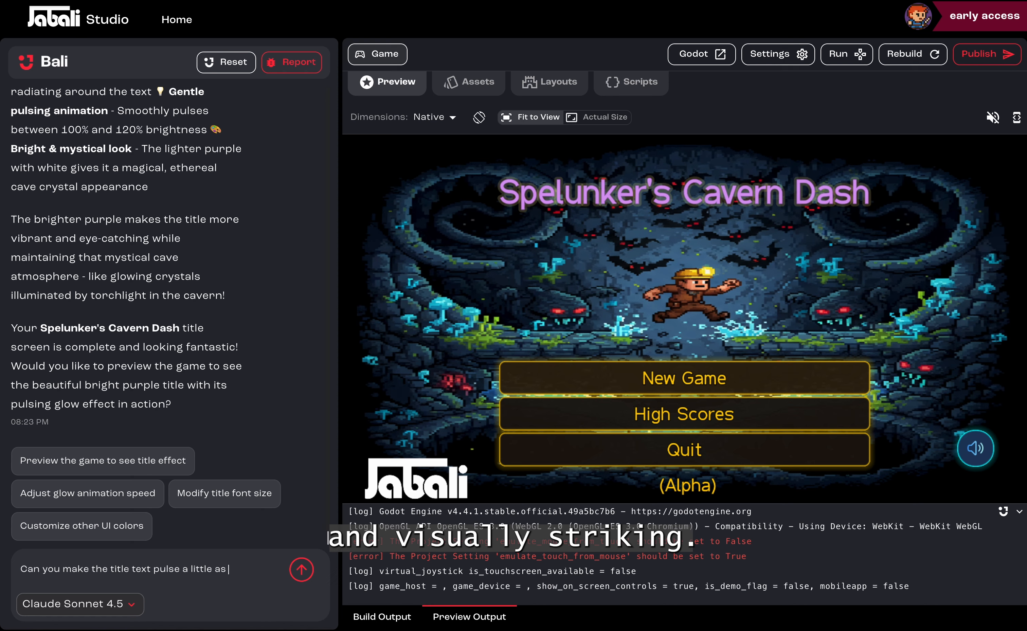
- Ask Bali to pulse the title text as a spooky animation, growing and then shrinking slightly every few seconds
type("ation so that it's more spooky? So it should grow in size, and then reduce in size slightly")
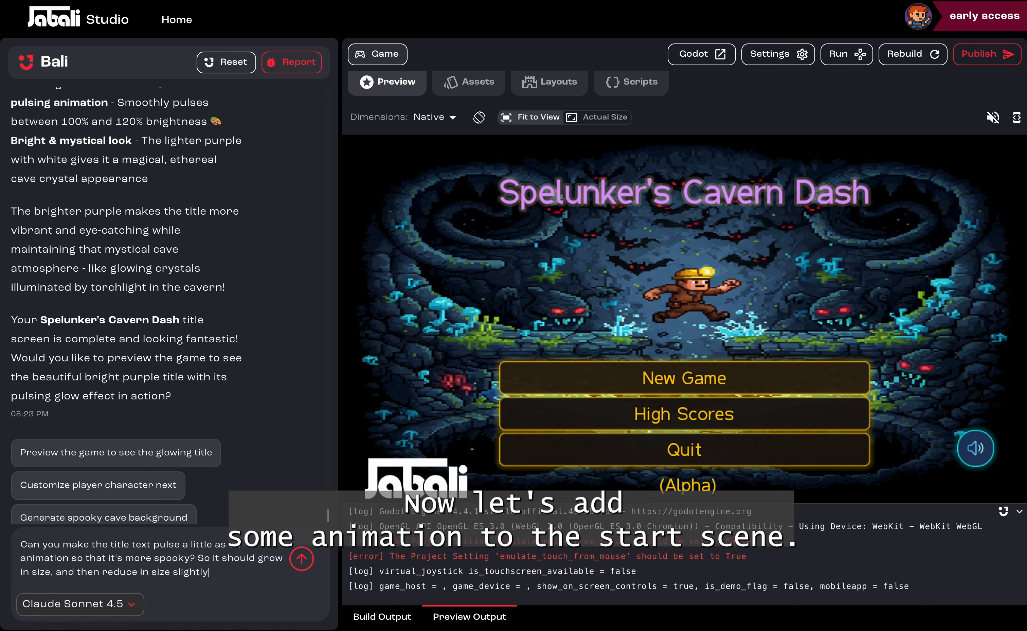
type(" every few seconds.")
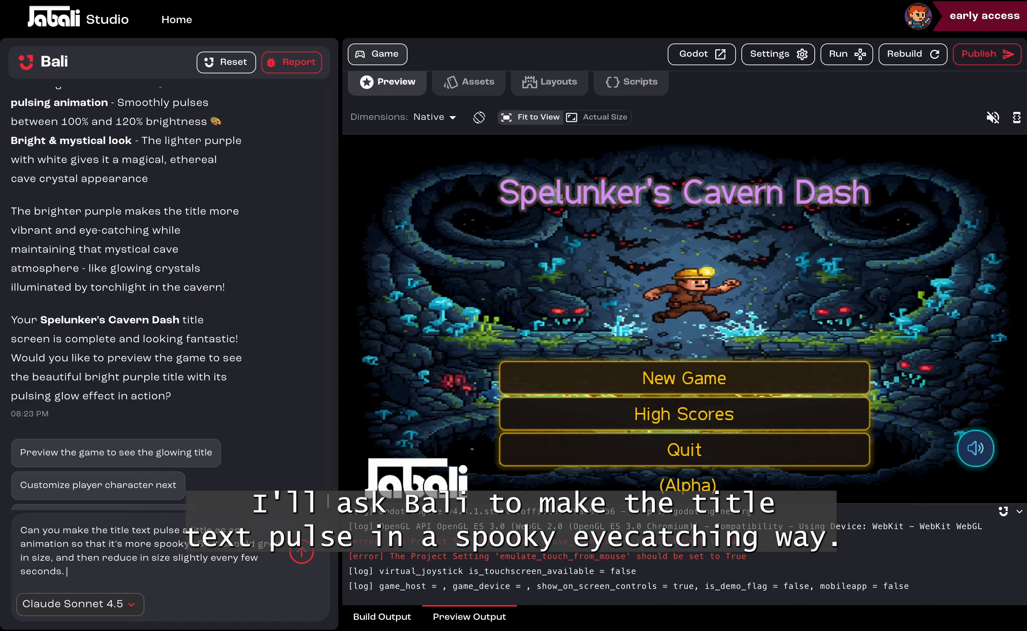
key("Return")
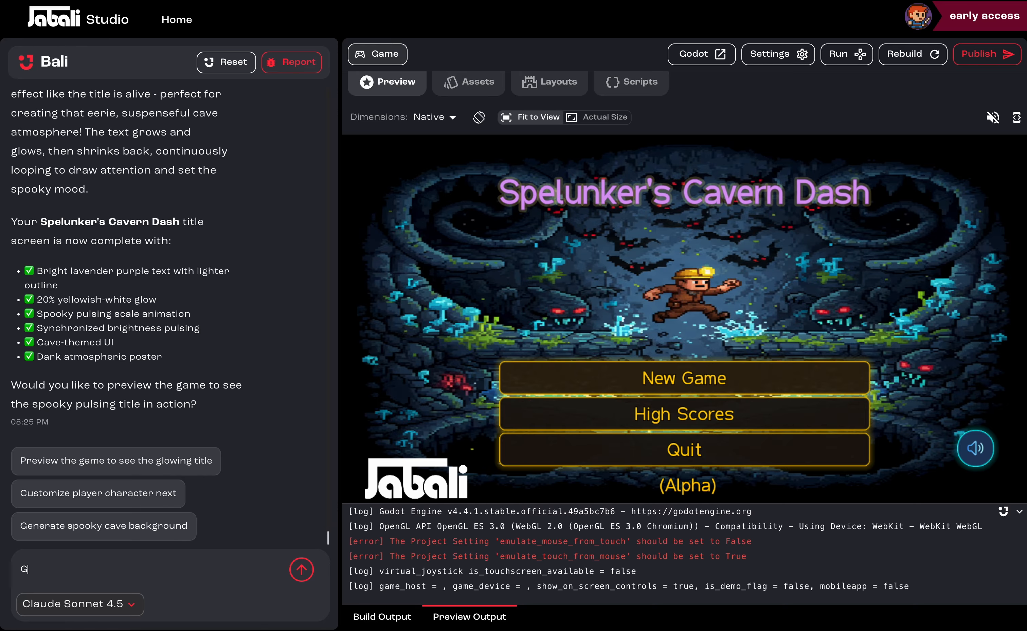
- Start a new game in the preview and ask Bali to make the player image at least 50% bigger
type("reat!")
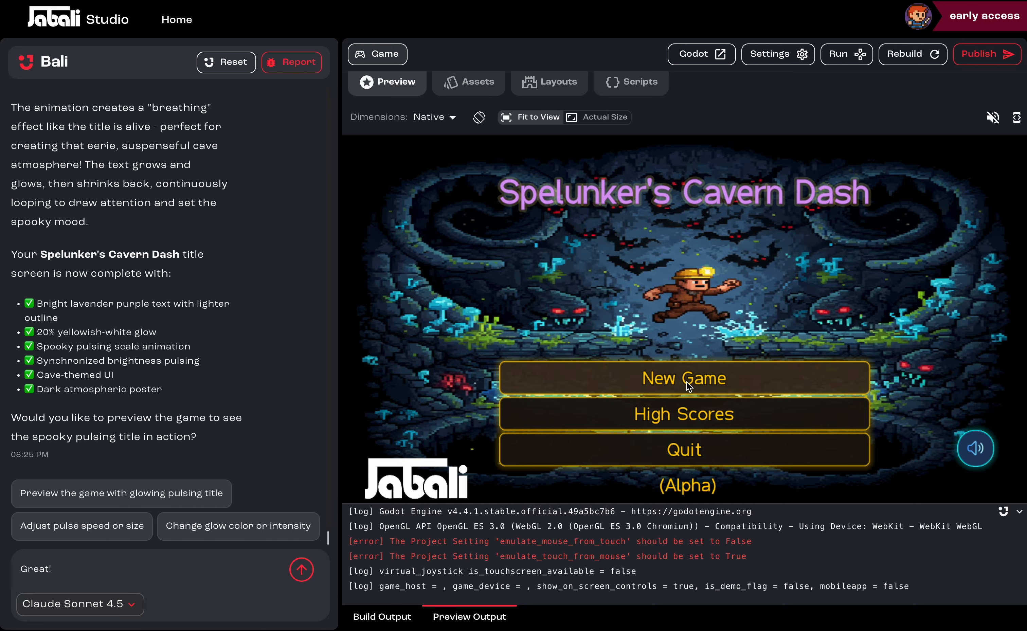
left_click(686, 381)
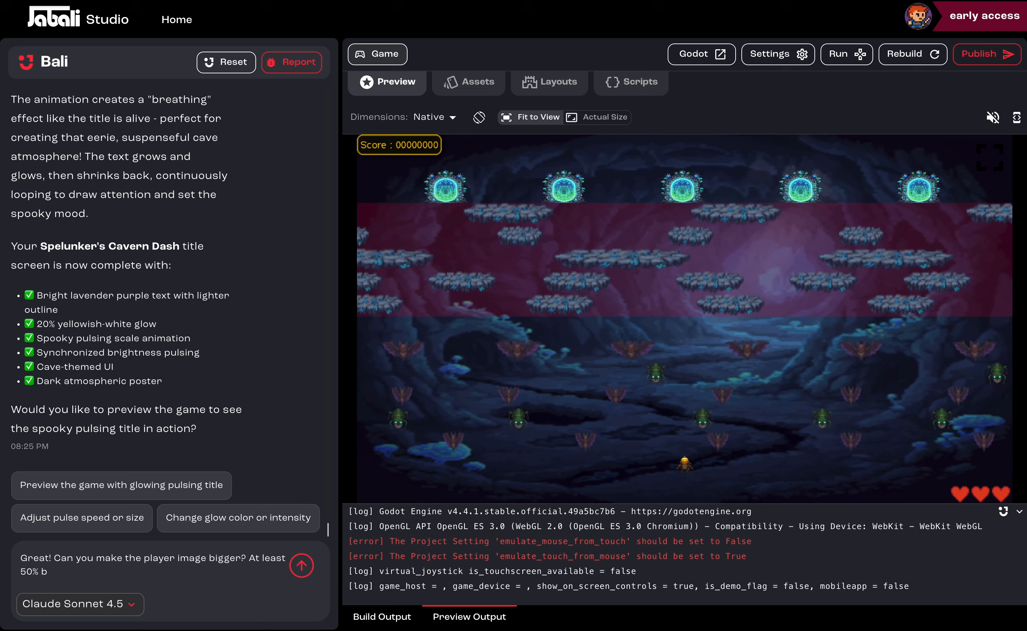
type("igger than what i")
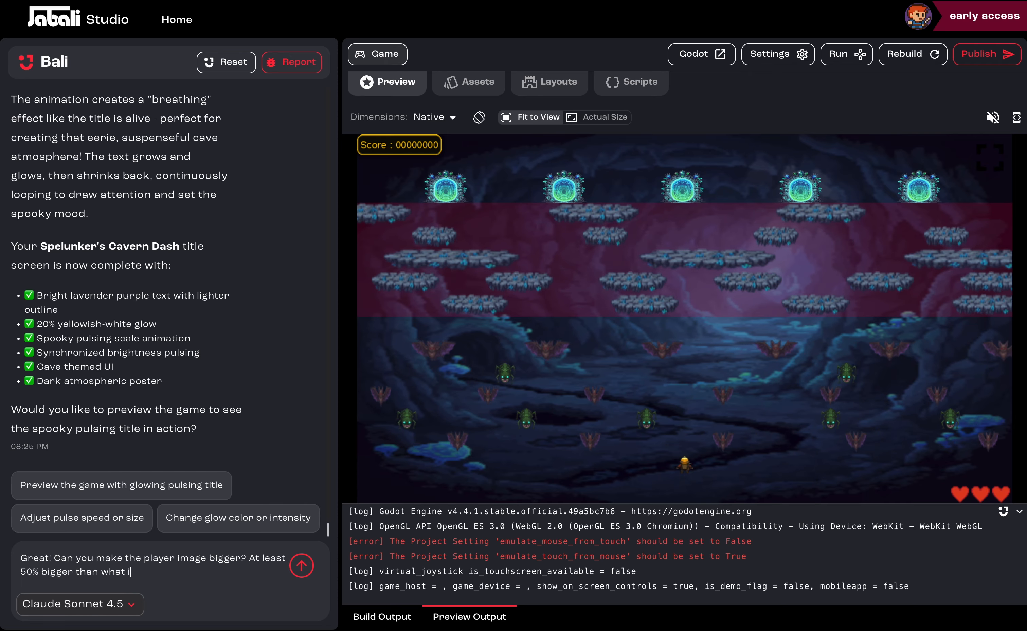
type("t is right now?")
key("Return")
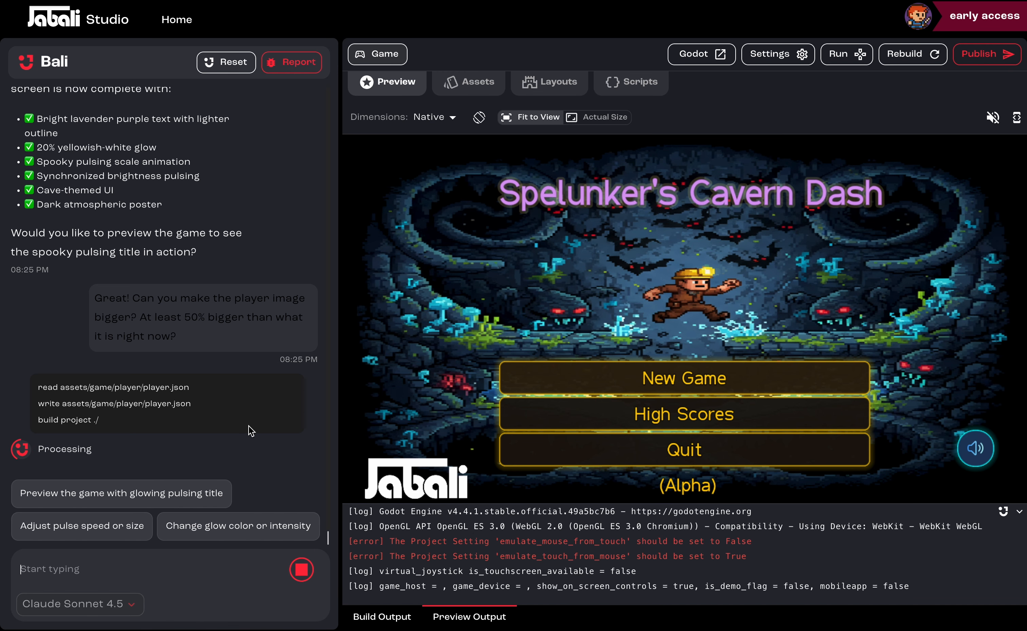
- Start a new game to check the player's size, and ask Bali what the two obstacle images are
left_click(675, 380)
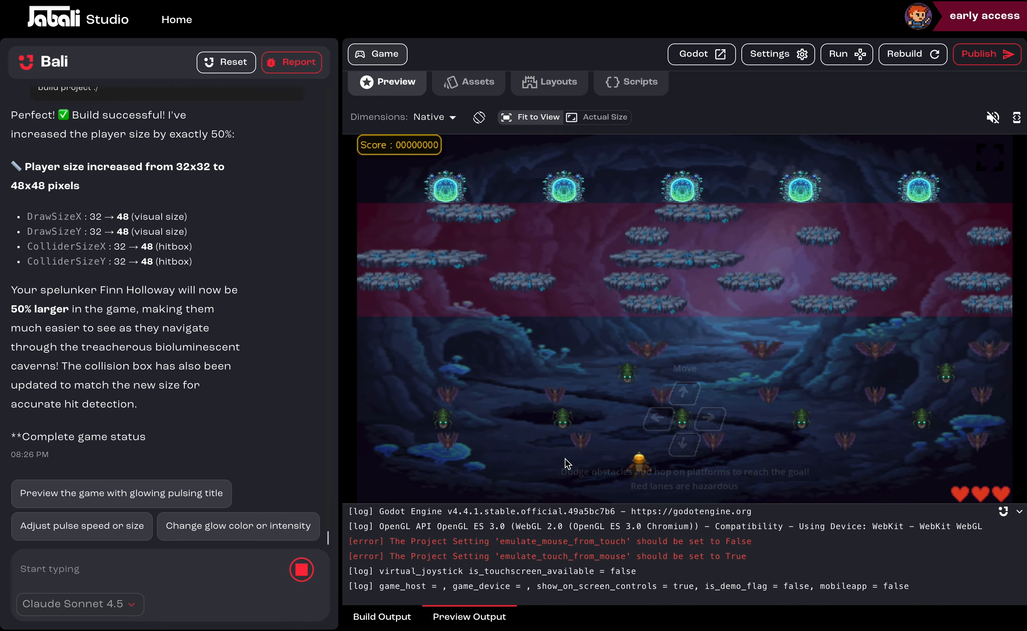
left_click(195, 559)
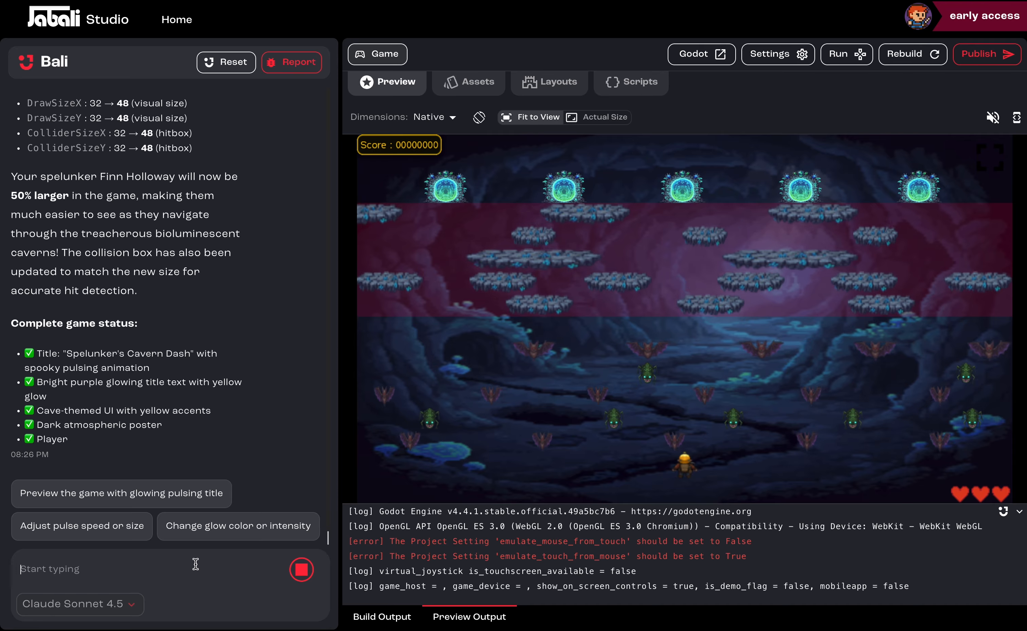
type("Okay, can you tell me what the two obstacle")
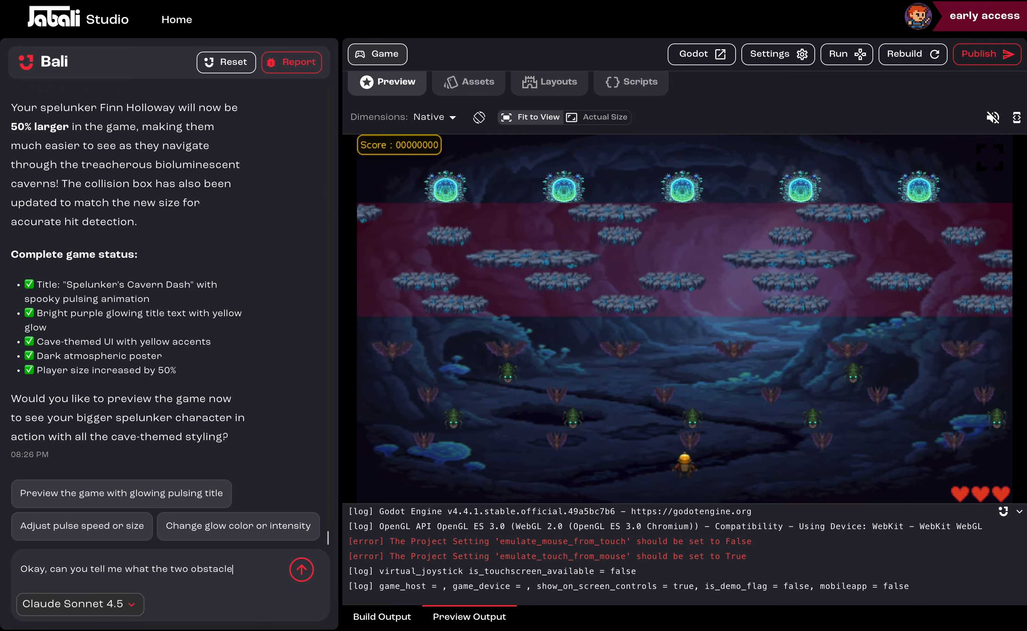
type(" images are?")
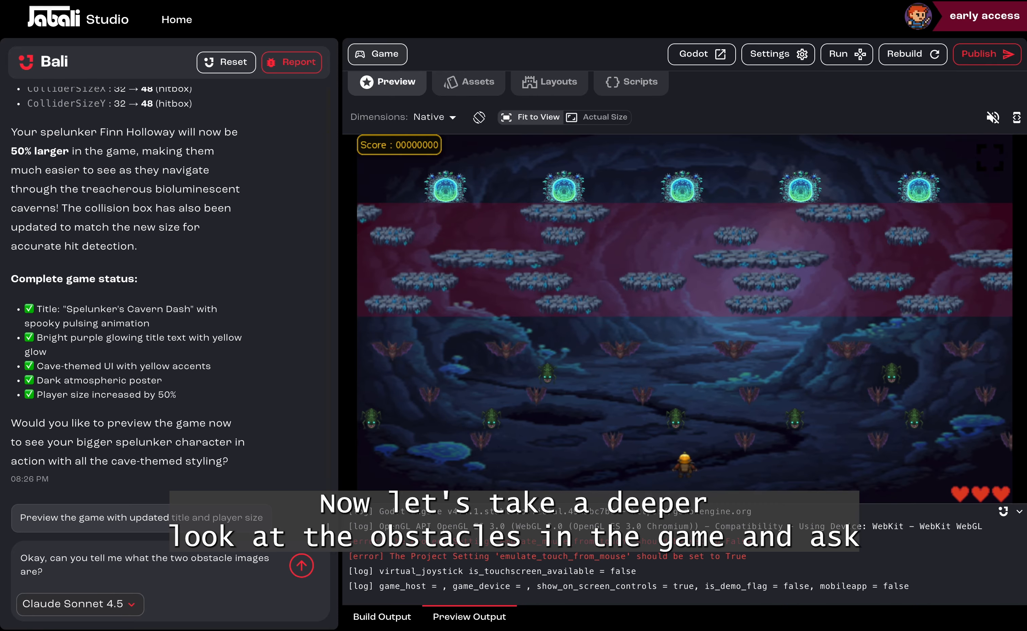
key("Return")
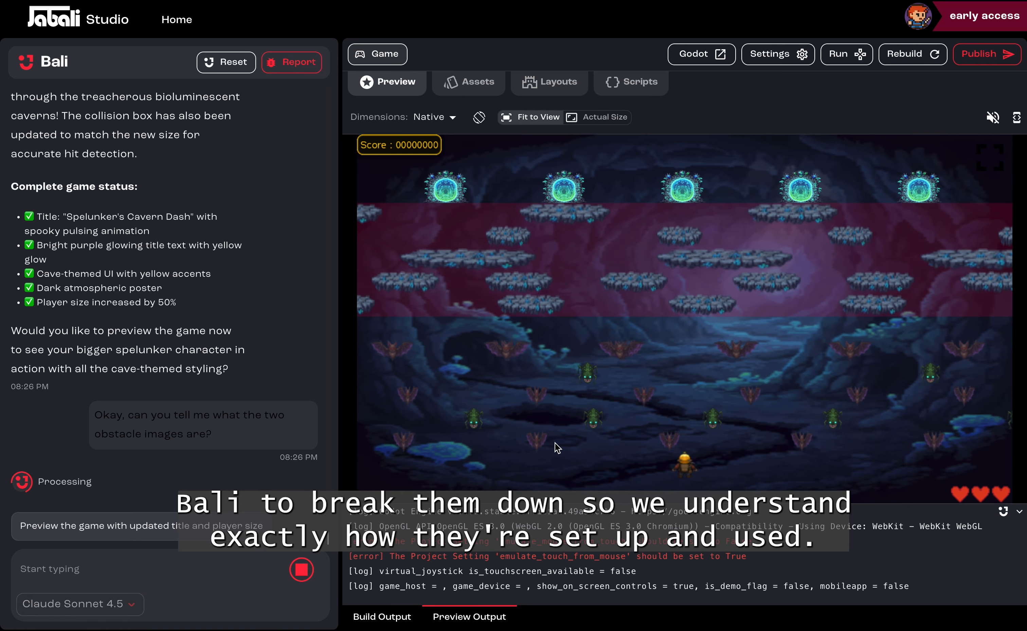
- Look at the obstacle_a.png and obstacle_b.png images among the project assets, and return to the game preview
left_click(472, 92)
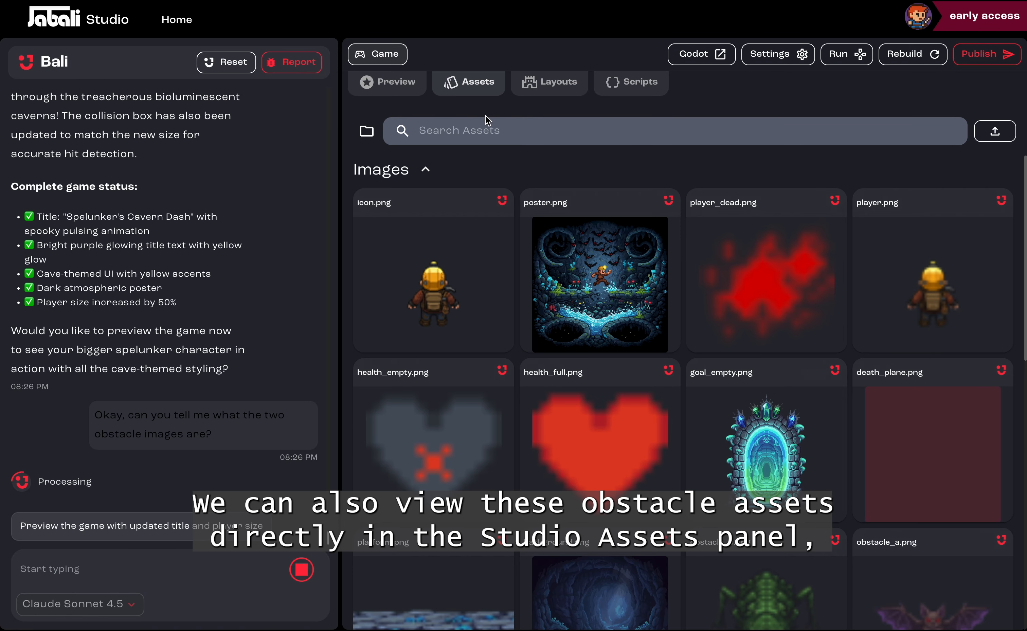
scroll(708, 474, "down", 6)
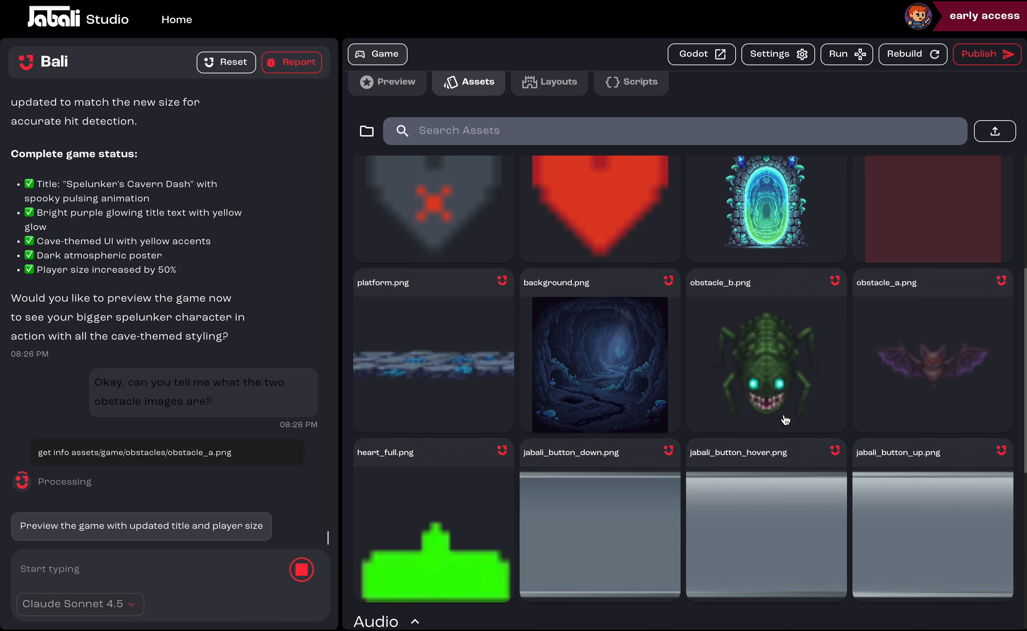
left_click(397, 86)
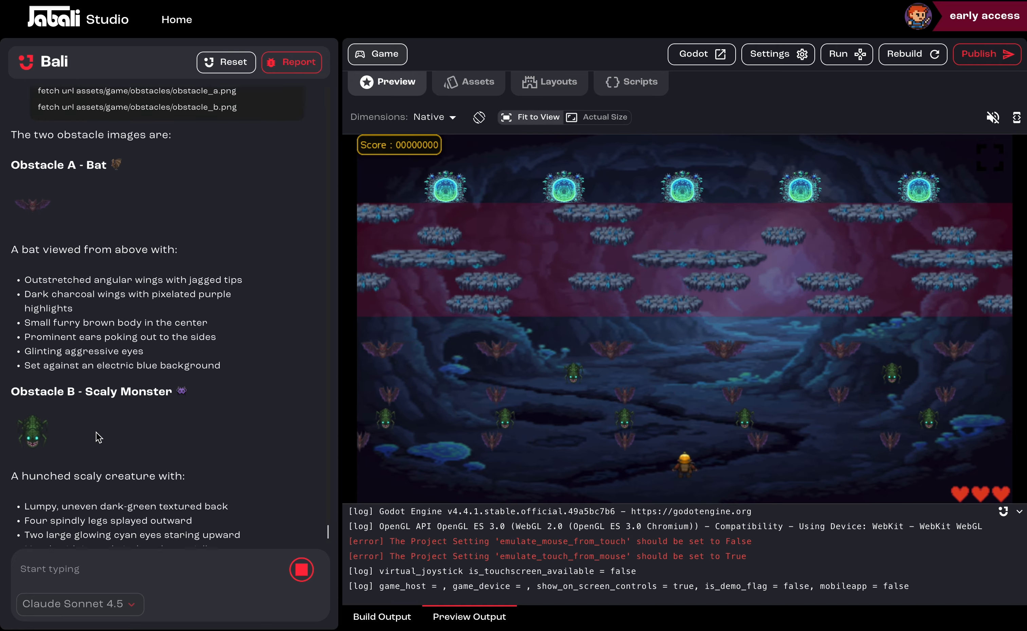
- Ask Bali to regenerate the bat image in a brighter color, as an albino white bat with purple accents
left_click(85, 566)
type("O")
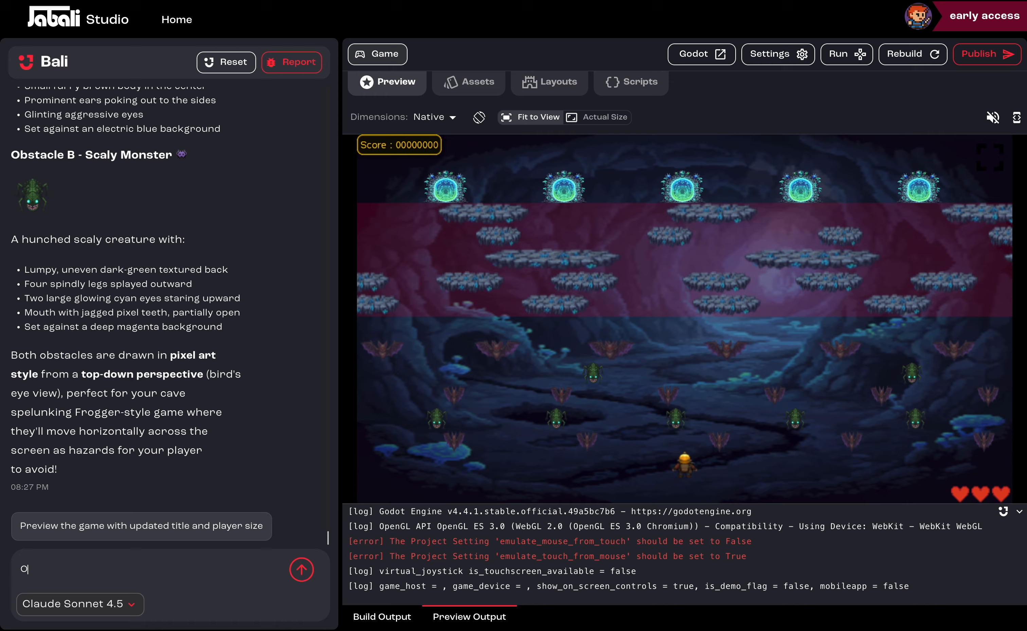
type("kay, let's regenerate the bat image, I want something that's a brighter color than what we currently have. The purple is fading into the background image. Lets make the bat an albino whti")
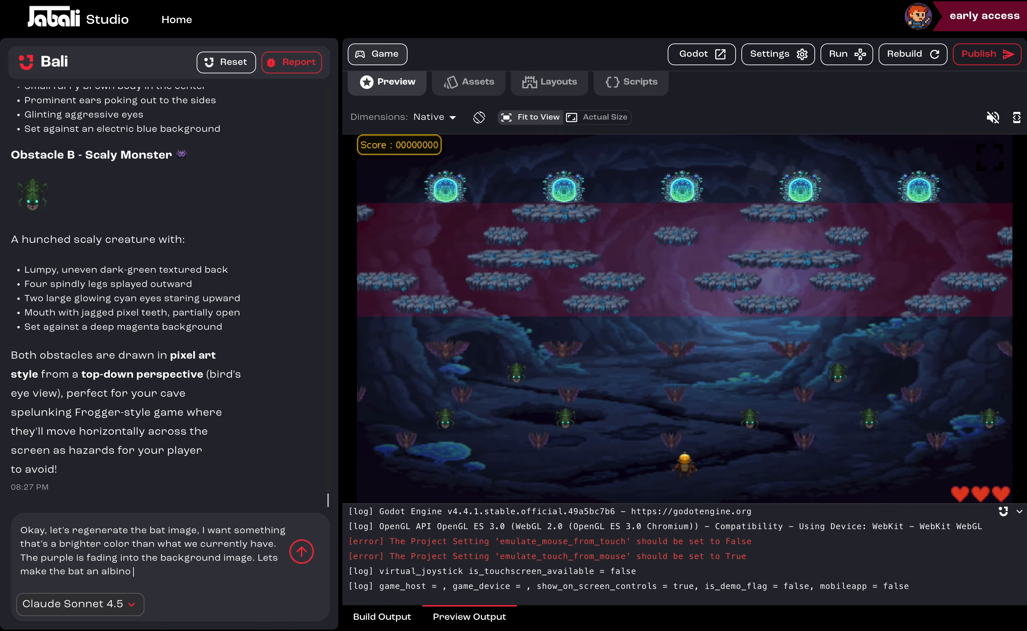
key("BackSpace")
key("BackSpace")
type("ite ba")
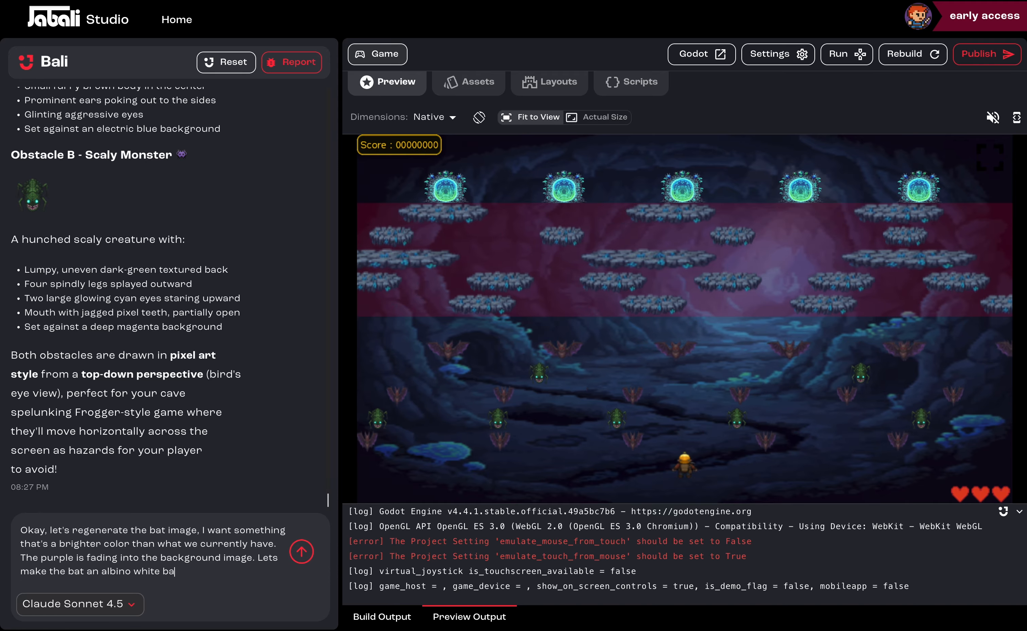
type("t with purple accents.")
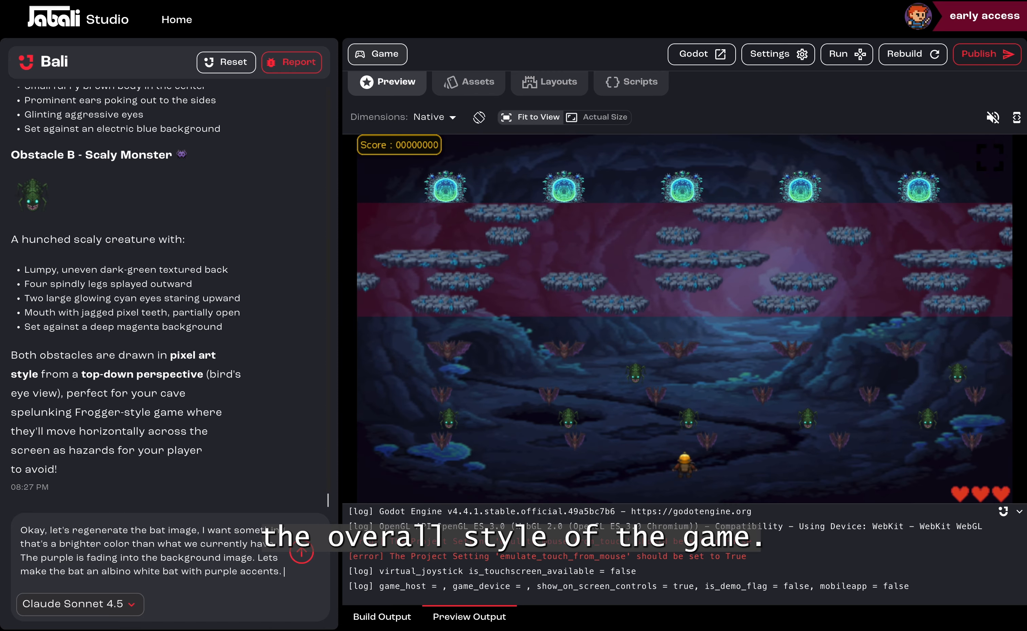
key("Return")
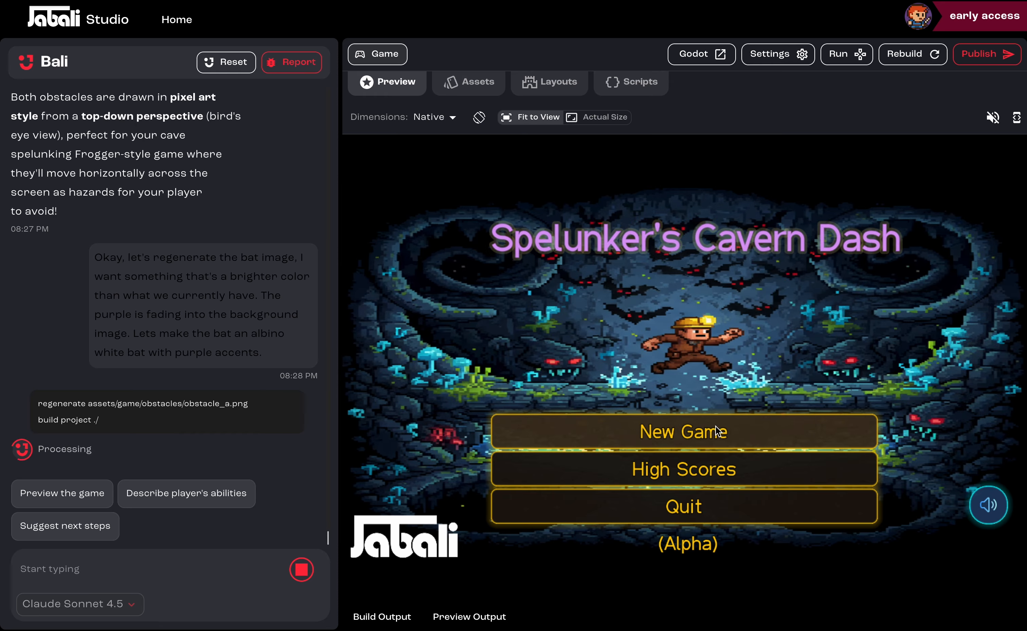
- Start a new game to check the new bat, and ask Bali which rows currently use the bat obstacle
left_click(717, 430)
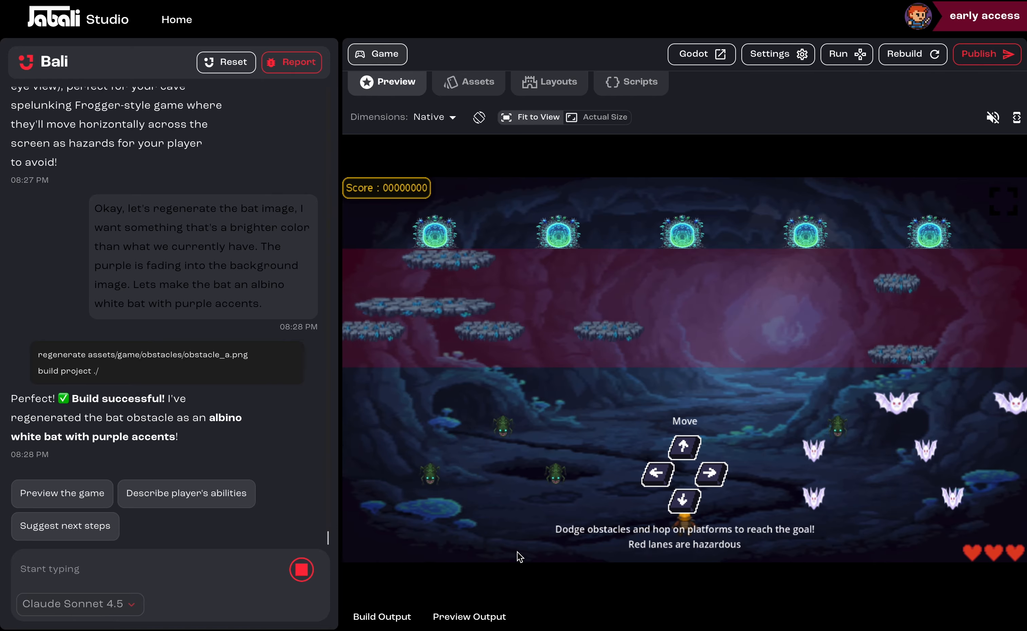
left_click(181, 580)
type("Great")
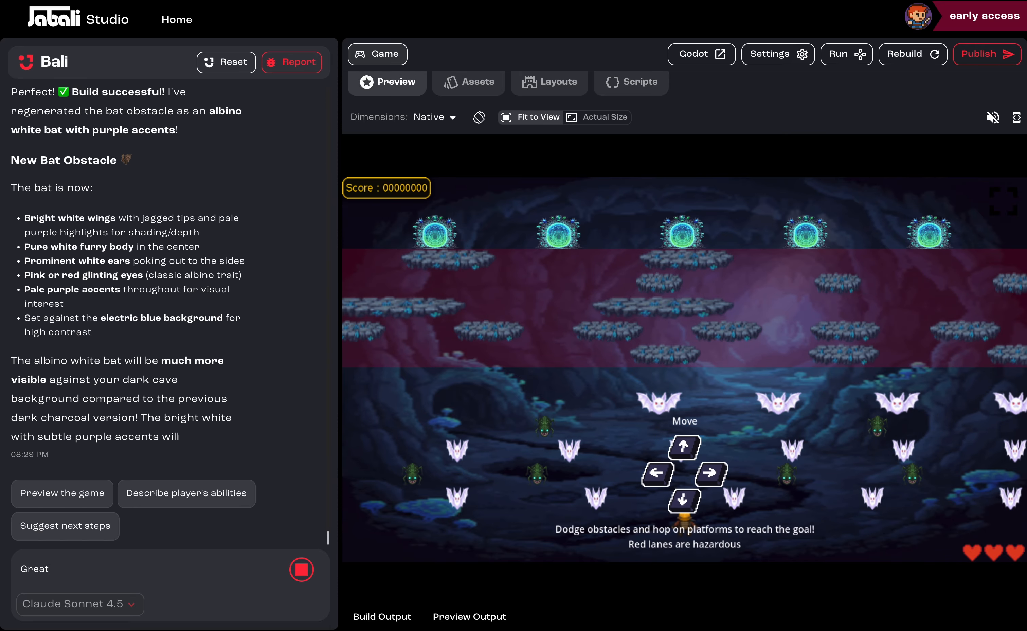
type("! I like the new bat.")
key("shift+Return")
type("Can you tell me what rows the bat obstacle is being use")
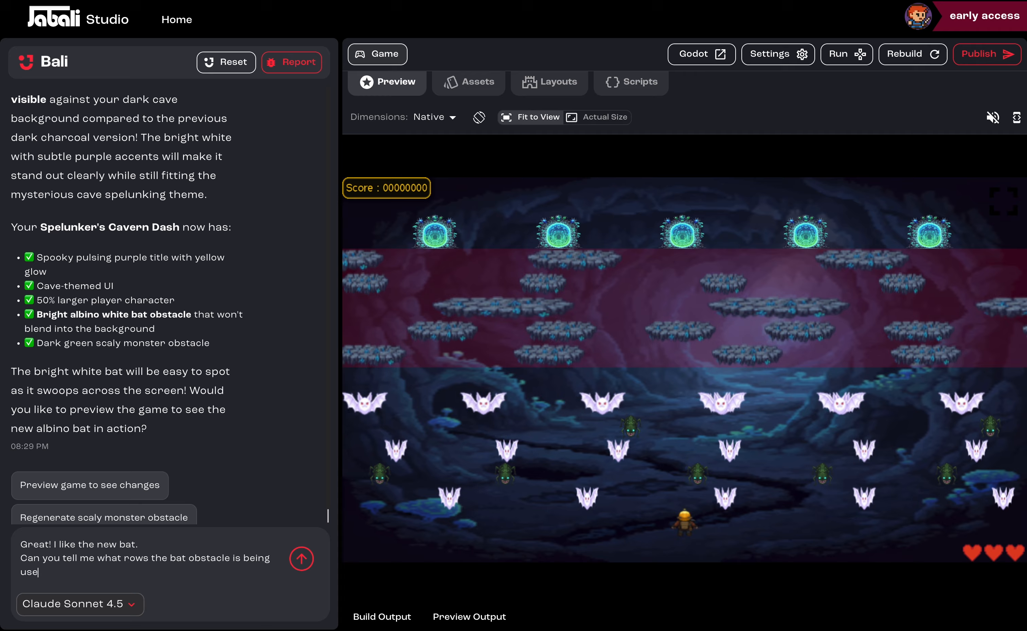
type("d on currently?")
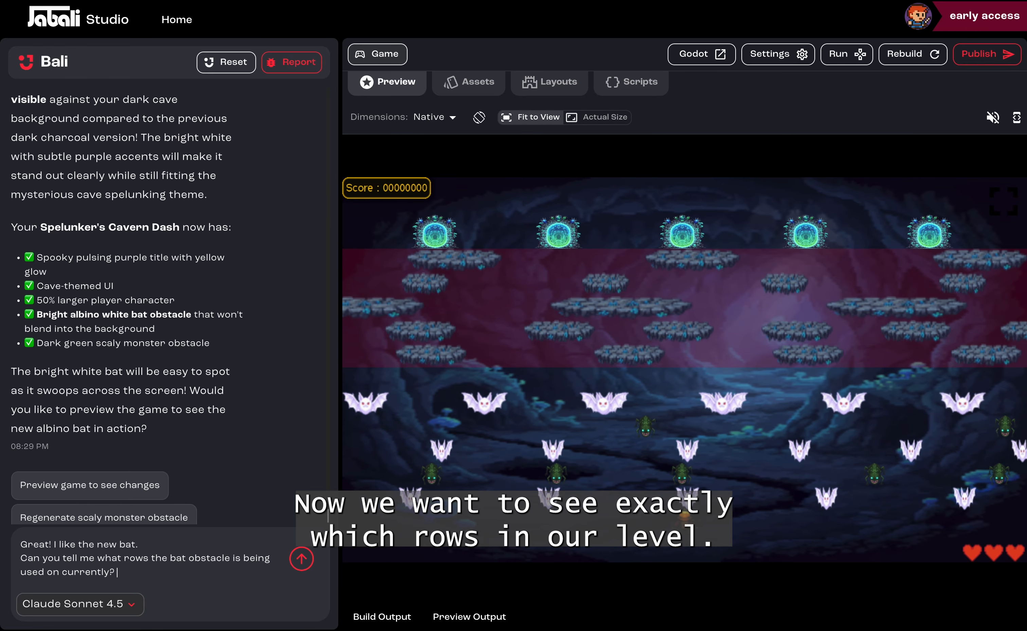
key("Return")
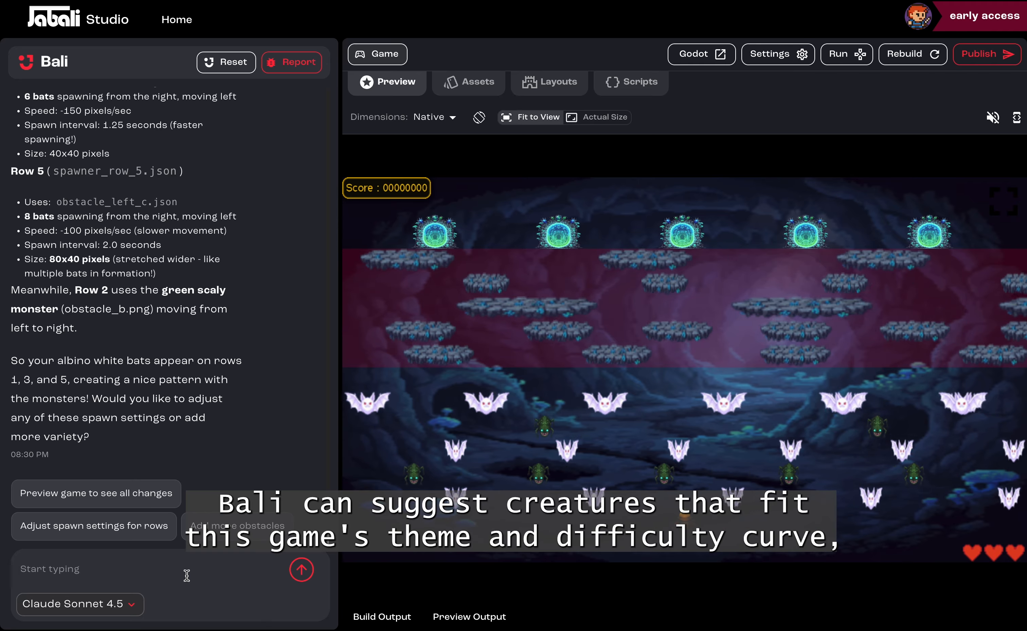
- Ask Bali to suggest another cave monster as a new obstacle for Row 1
type("I want to create a new obstacle for Row 1, can you suggest another monster that would be in this cave?")
key("Return")
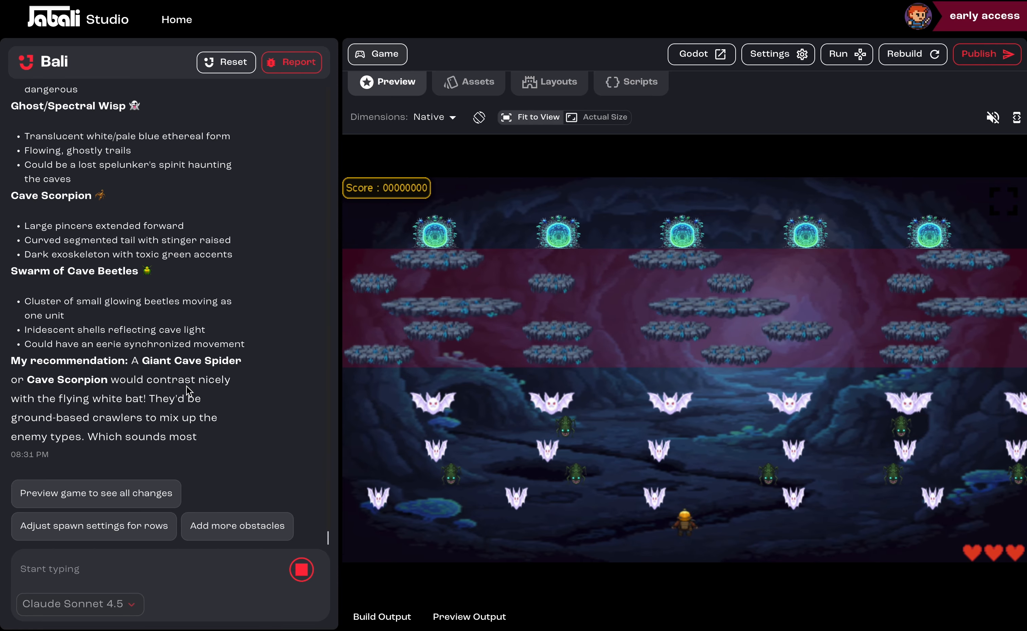
- Ask Bali to generate a red and purple scorpion, bright red for easy visibility, as a new obstacle for Row 1
type("Let's d")
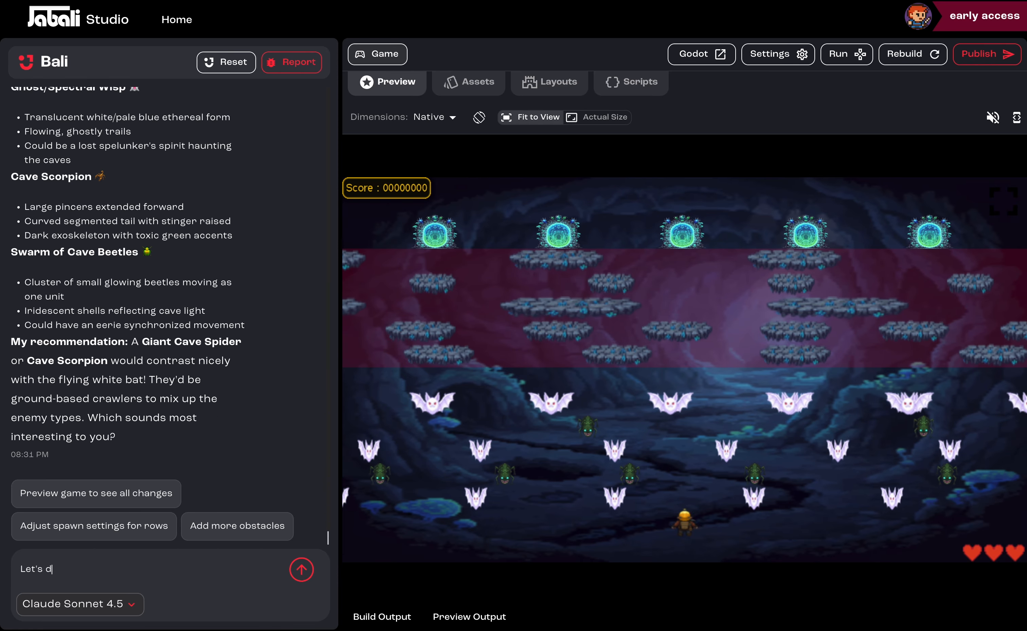
key("BackSpace")
key("BackSpace")
key("BackSpace")
key("BackSpace")
type("go with a scorpion. Generate a red and purple scorpion. It should be bright red so that it's easily visible. This will be a new obstacle for Row 1")
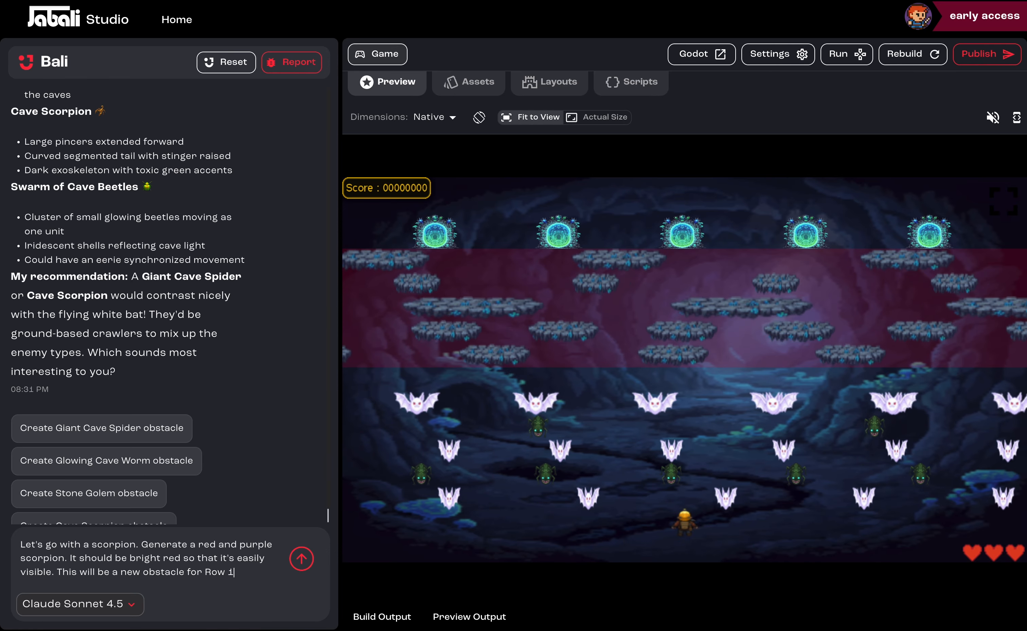
key("Return")
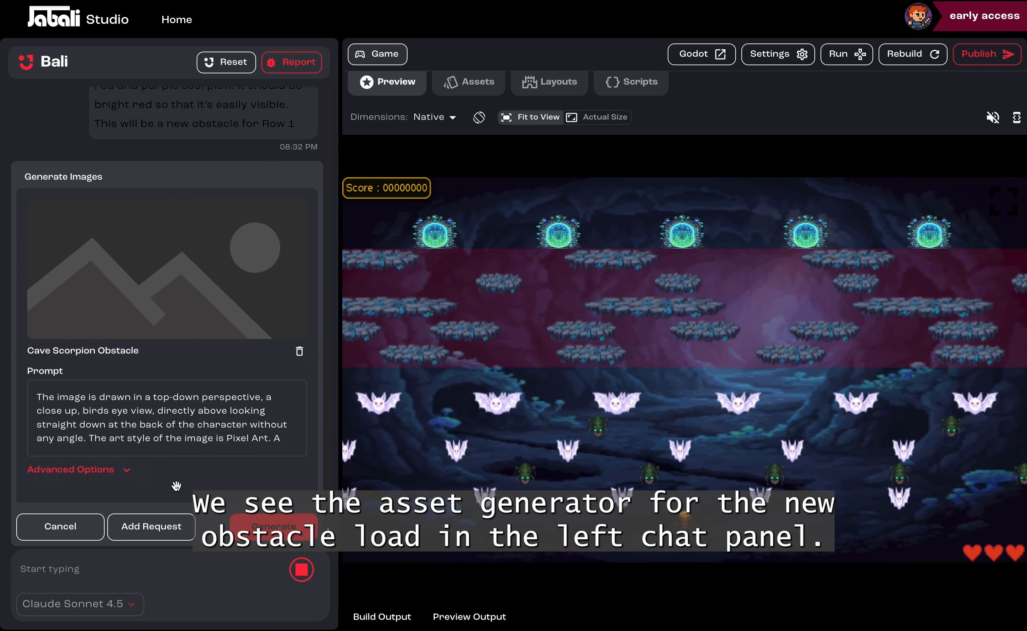
- In the Cave Scorpion Obstacle image prompt, change the description of the purple accents from deep to "bright and light"
scroll(177, 425, "down", 2)
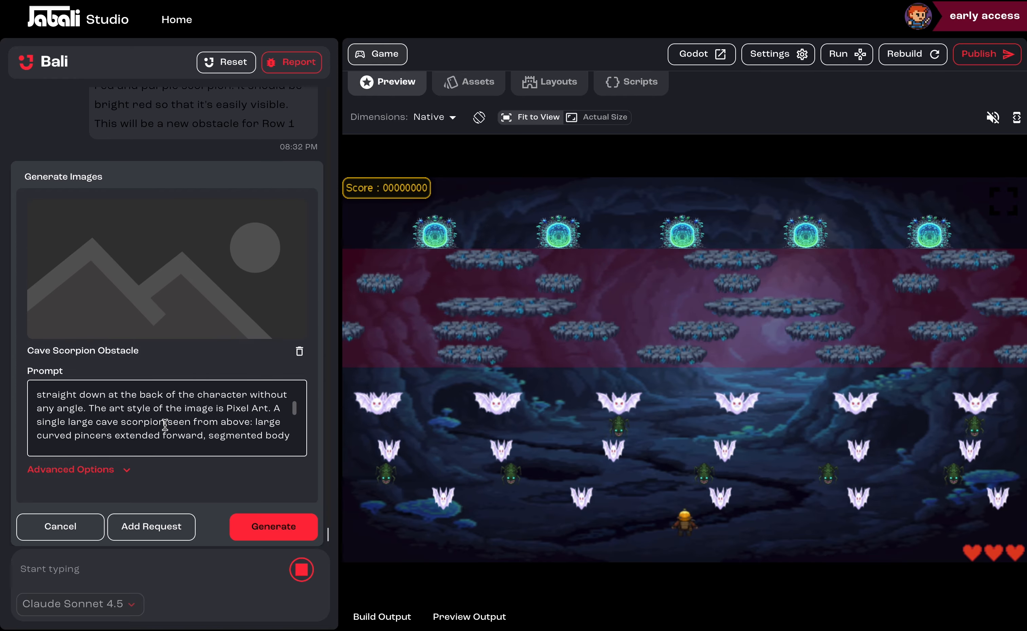
scroll(165, 425, "down", 1)
scroll(165, 424, "down", 3)
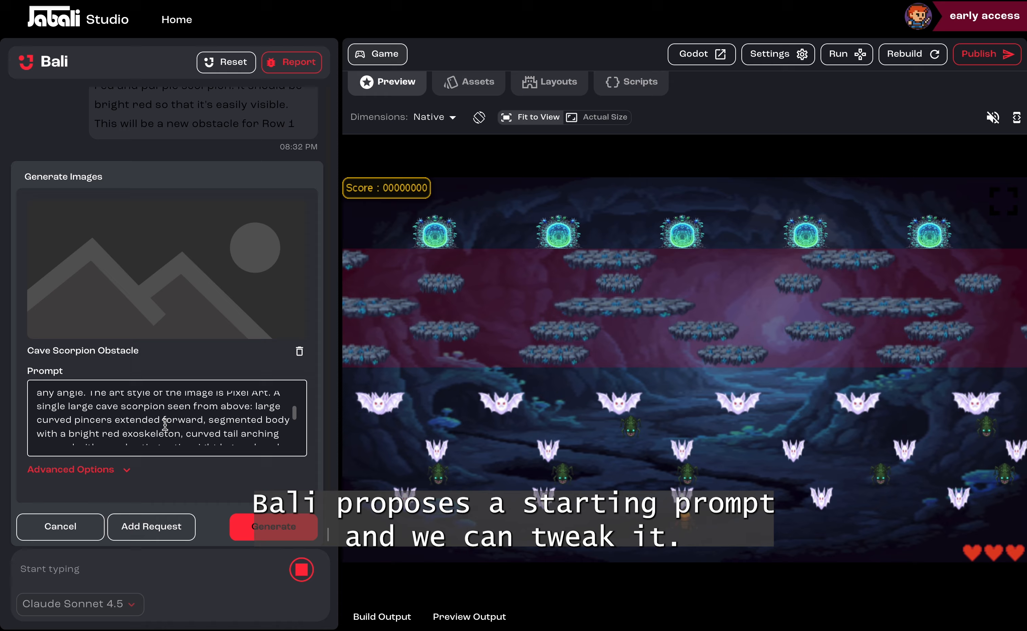
scroll(165, 424, "down", 1)
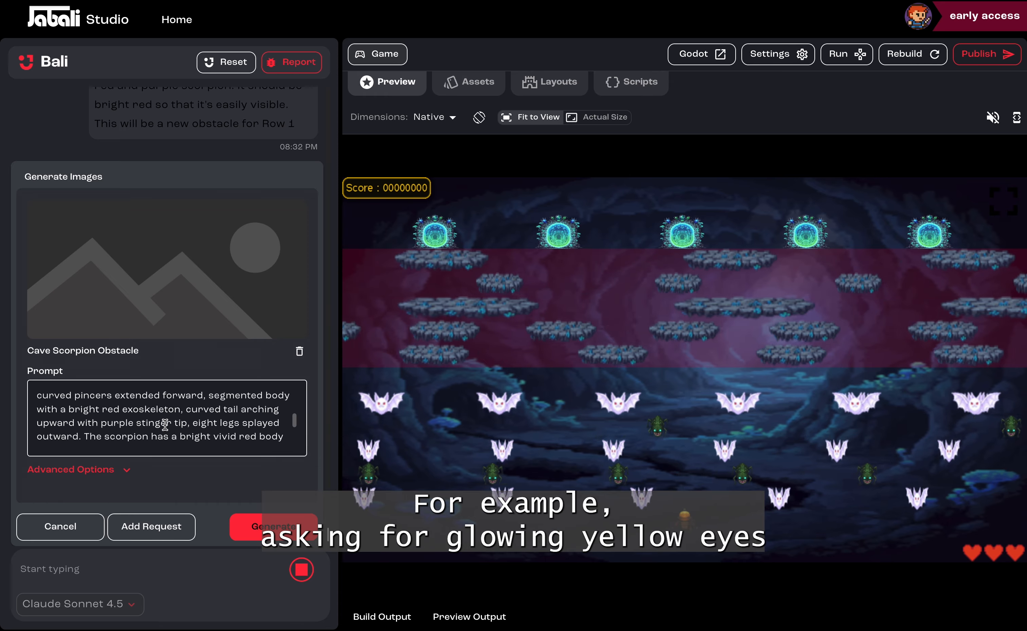
scroll(165, 424, "down", 2)
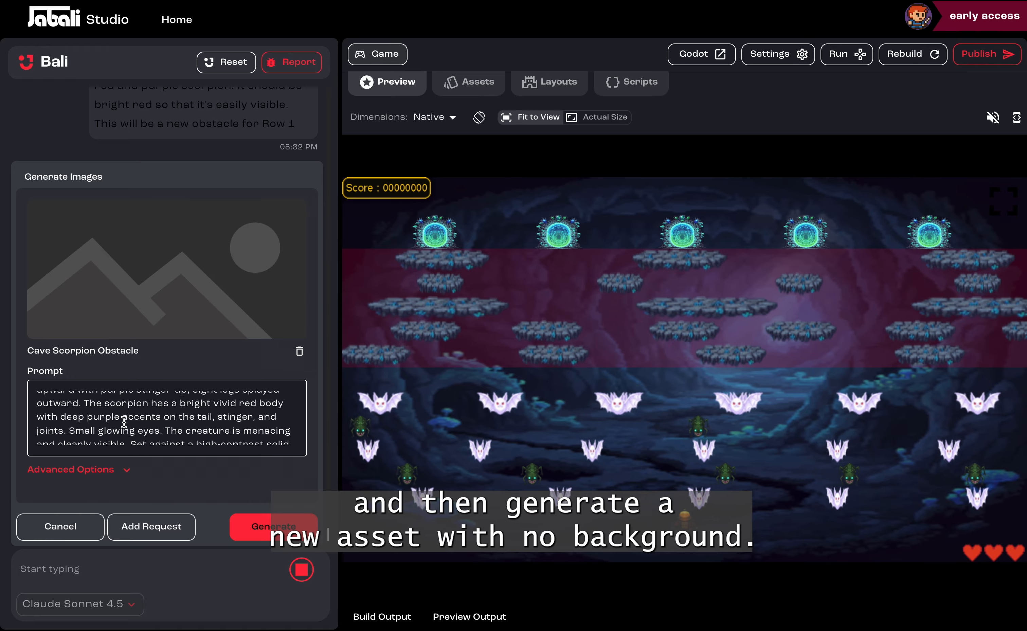
double_click(74, 417)
type("bright")
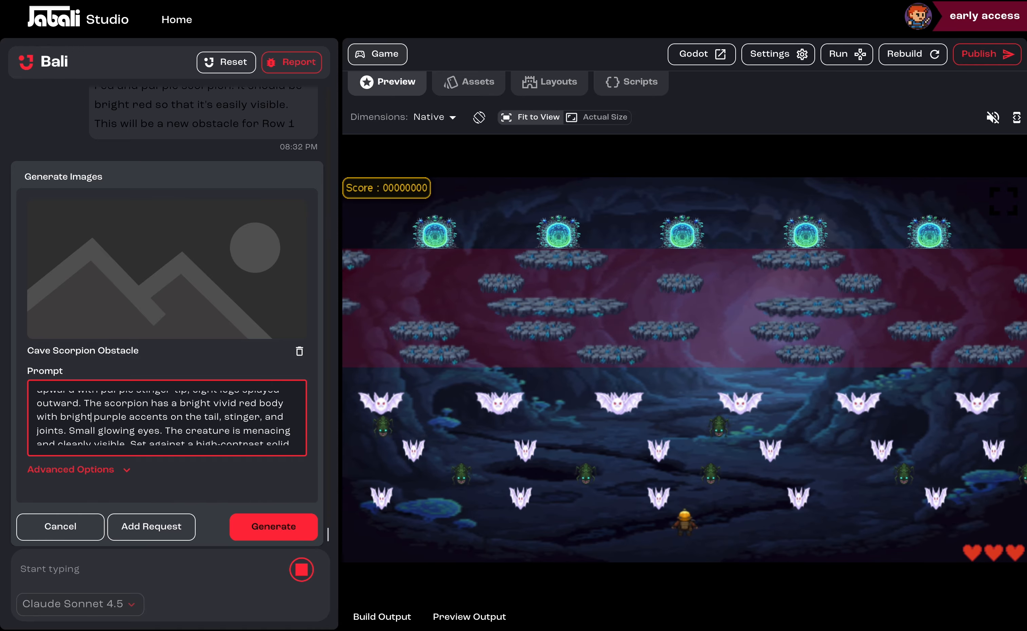
type(" and light")
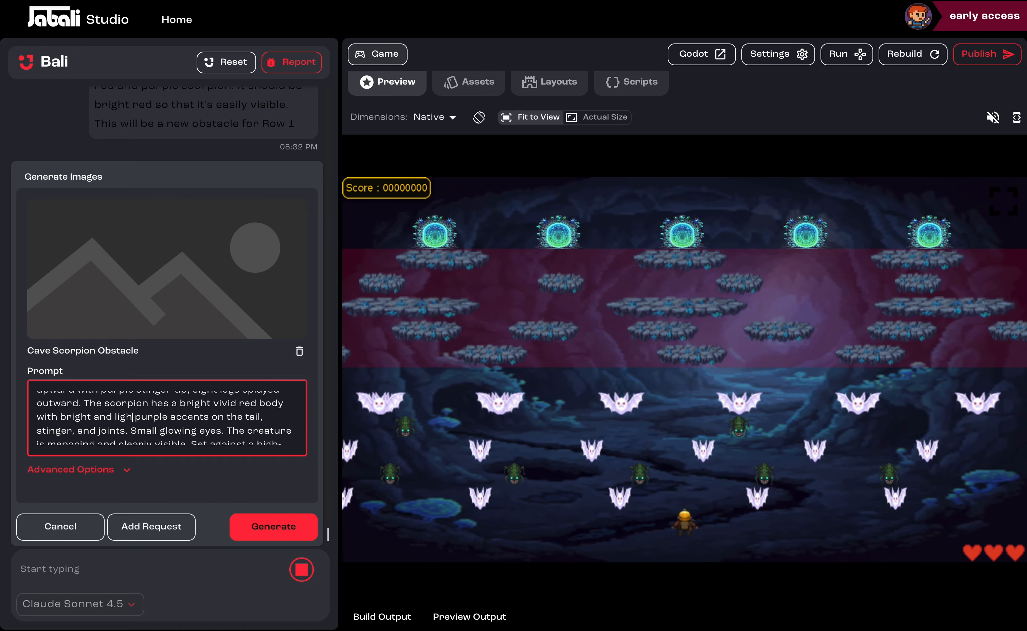
- Specify yellow for the scorpion's small glowing eyes in the image prompt
left_click(138, 442)
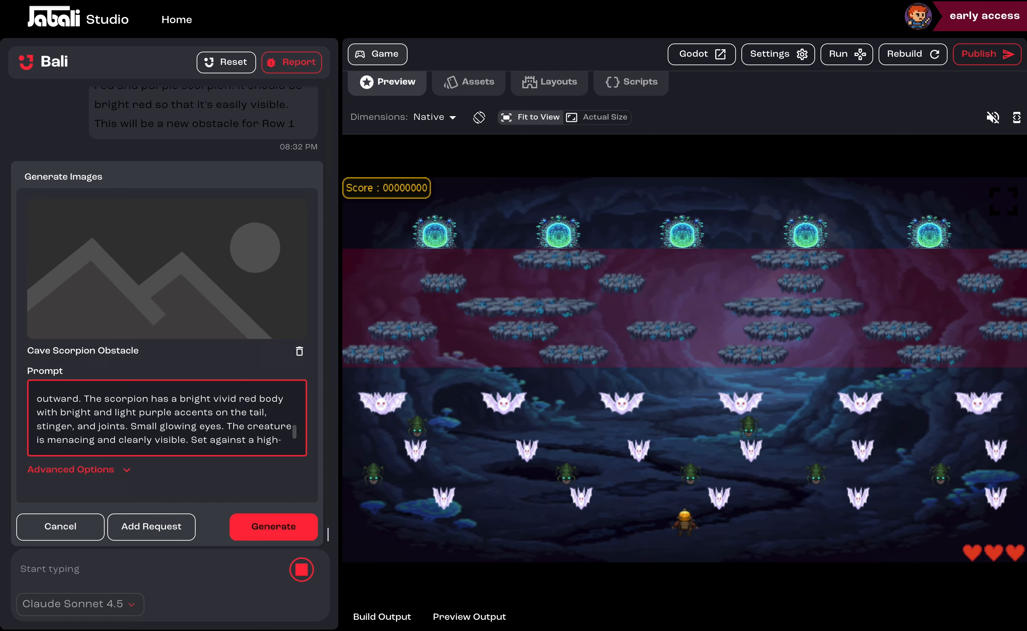
left_click(160, 426)
type("yellow")
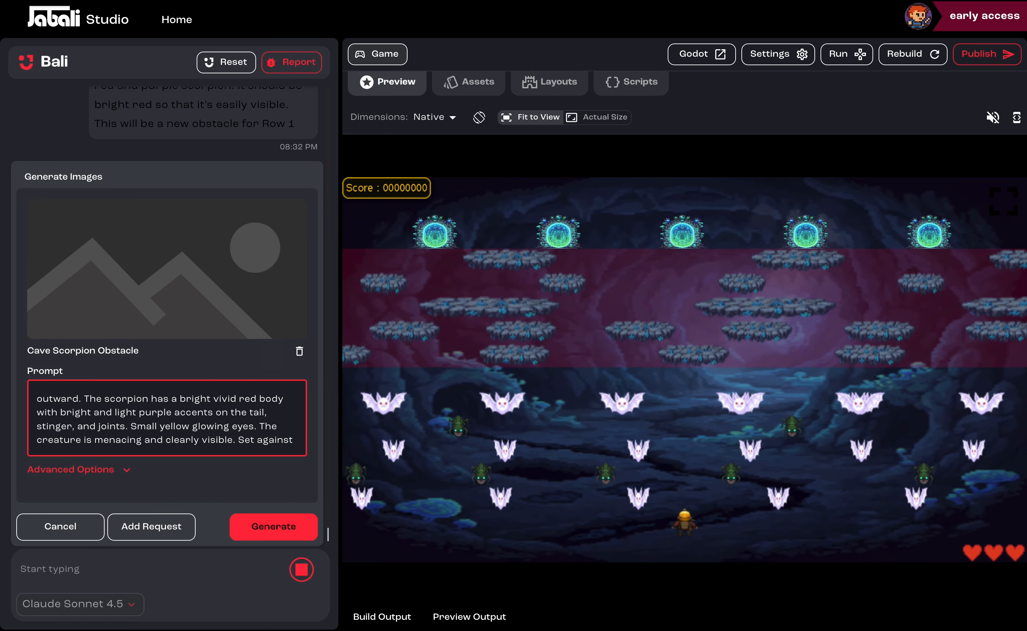
- Turn on background removal in the scorpion image's advanced options and generate the image
scroll(190, 438, "down", 1)
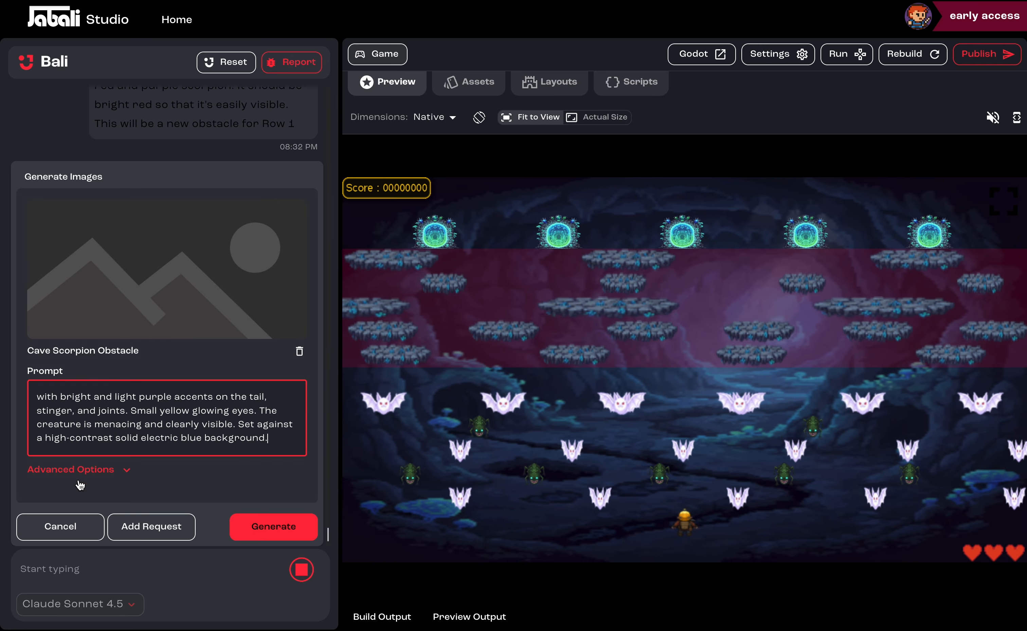
left_click(93, 469)
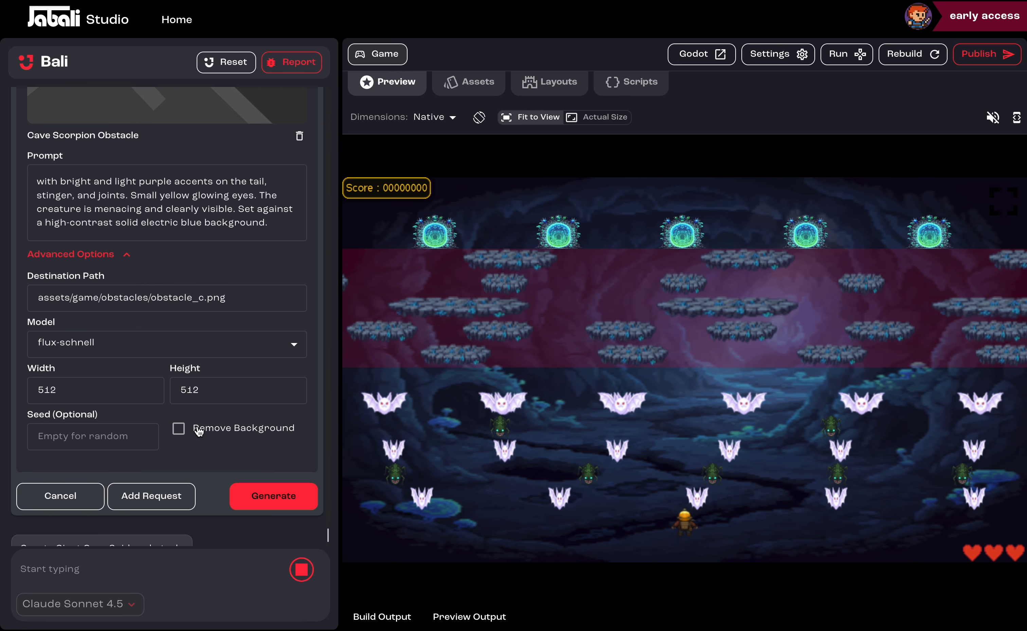
left_click(178, 429)
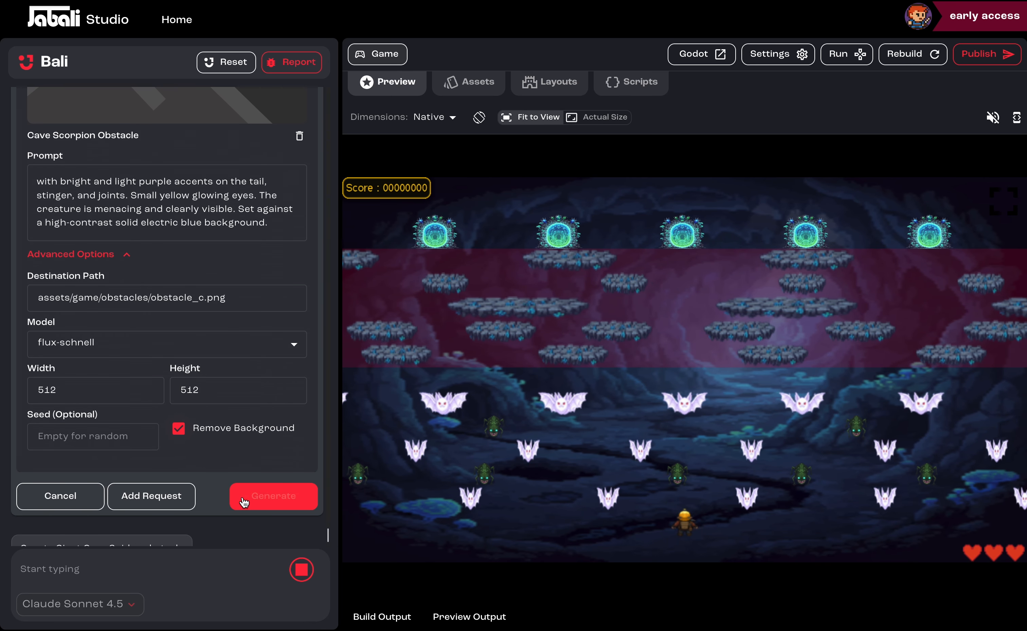
left_click(266, 502)
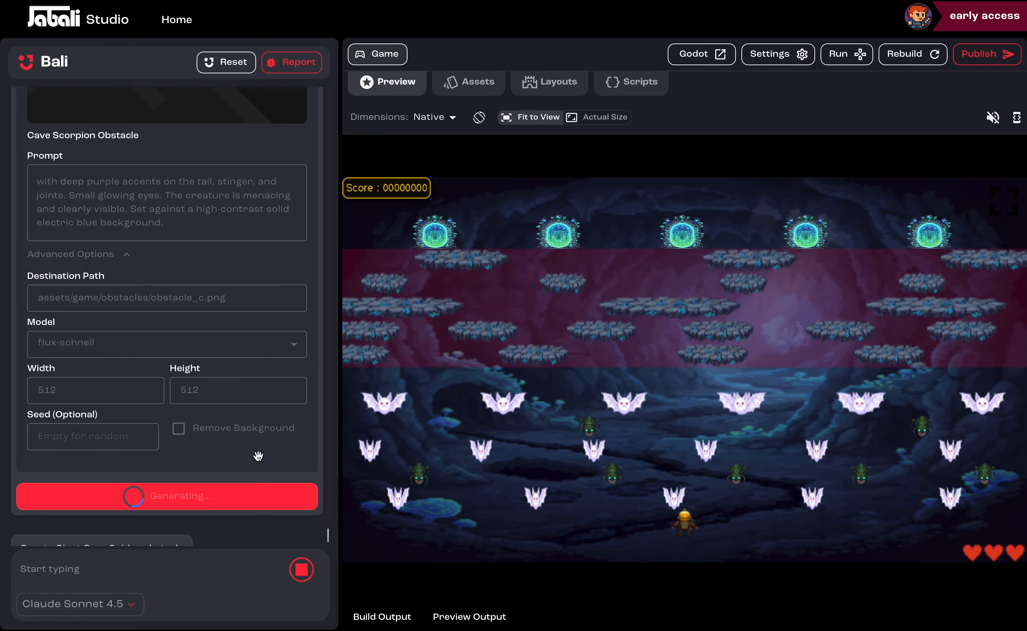
- Review the generated scorpion image, write "Nice!" as a message to Bali, and accept the image as done
scroll(258, 456, "up", 5)
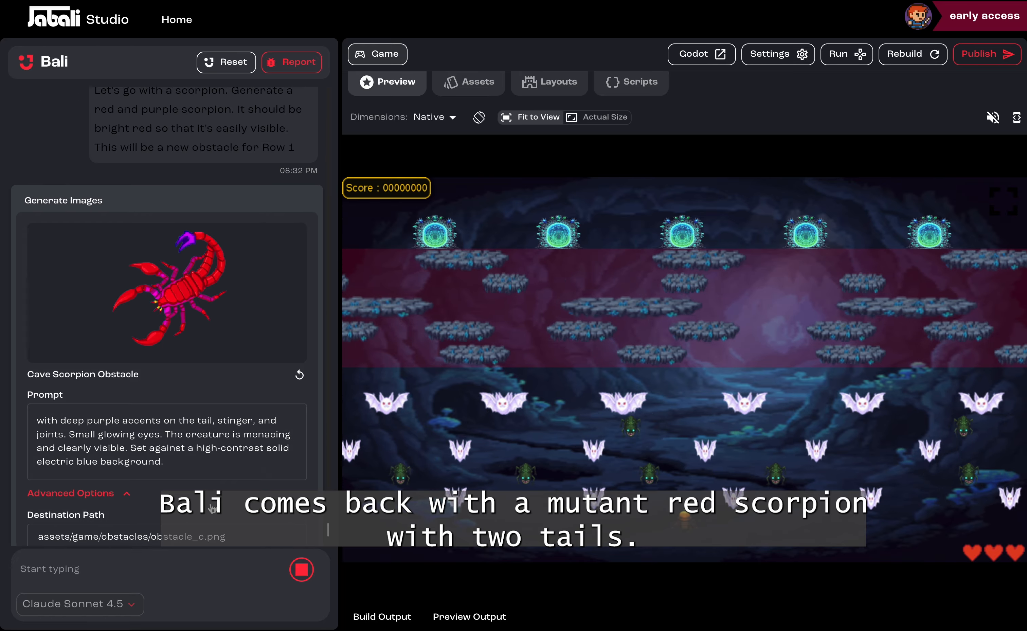
scroll(213, 506, "down", 8)
left_click(159, 565)
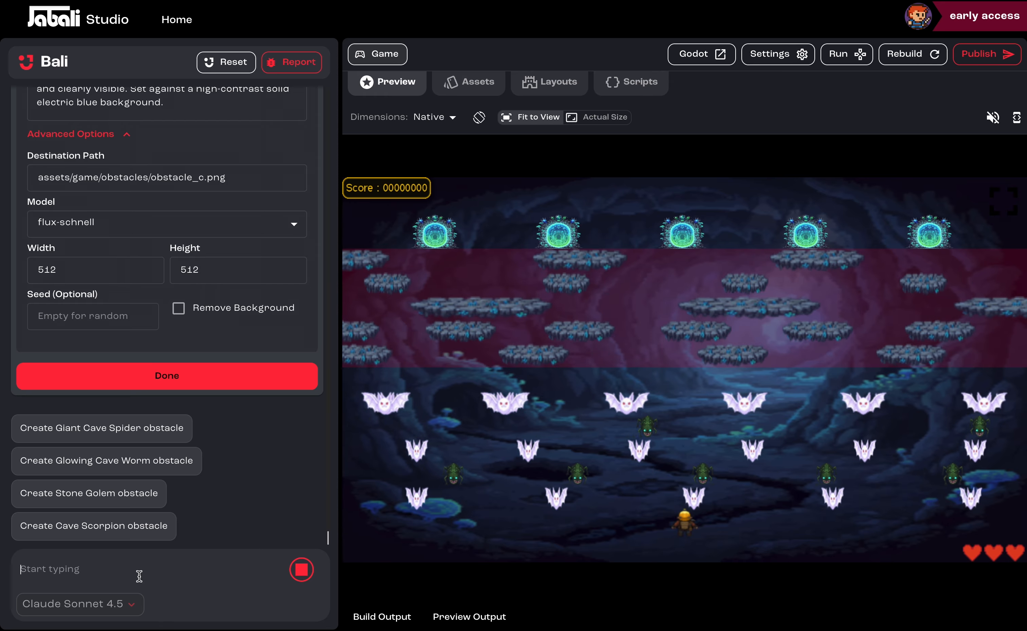
type("Nice!")
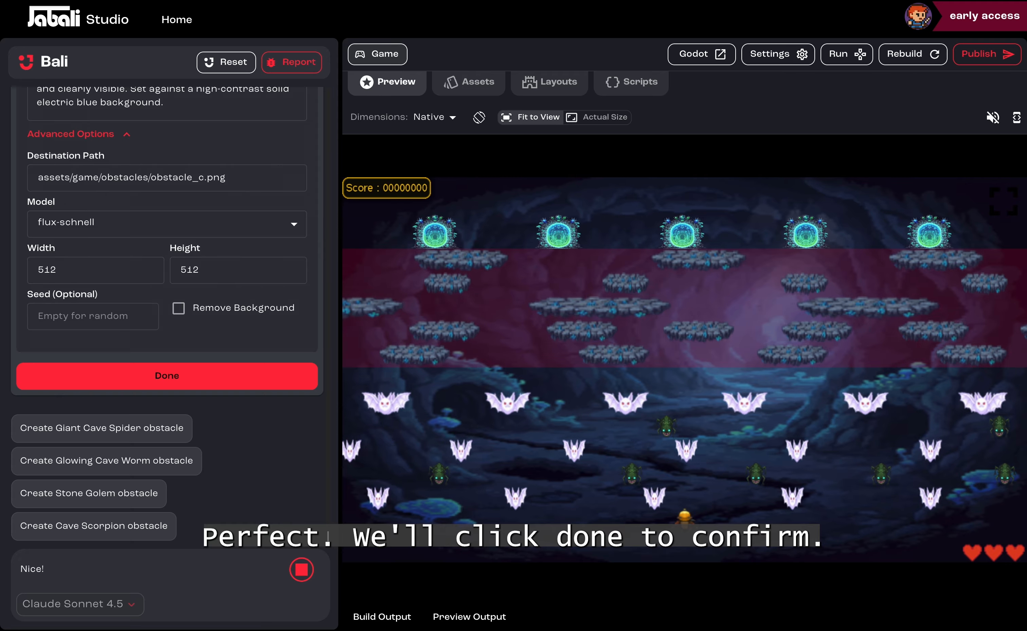
left_click(167, 375)
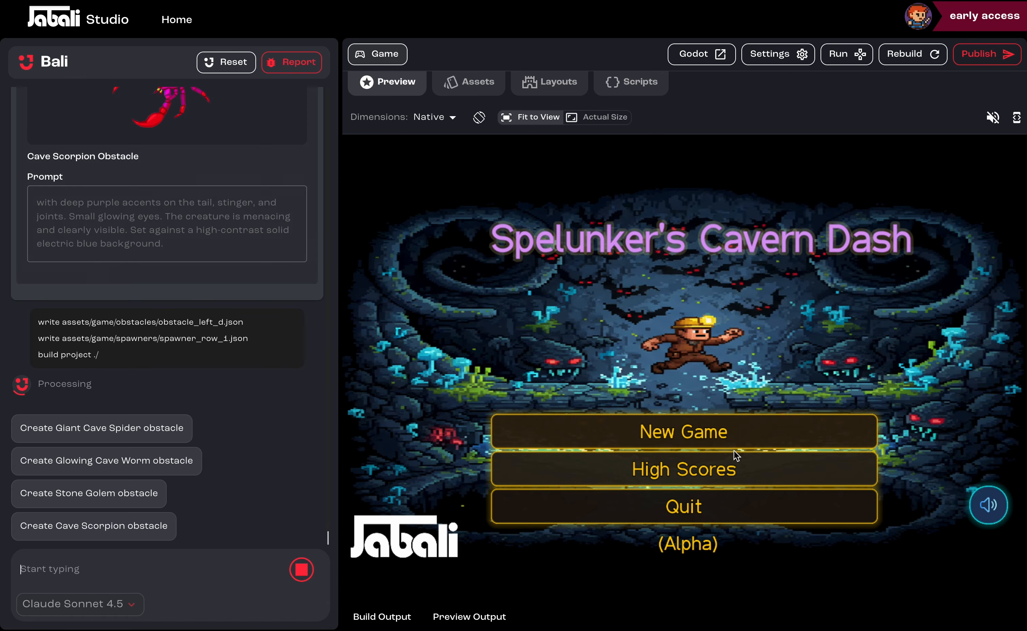
- Start a new game to check the scorpion, and ask Bali to reduce its speed and make it jitter slightly instead of moving in a straight line
left_click(716, 436)
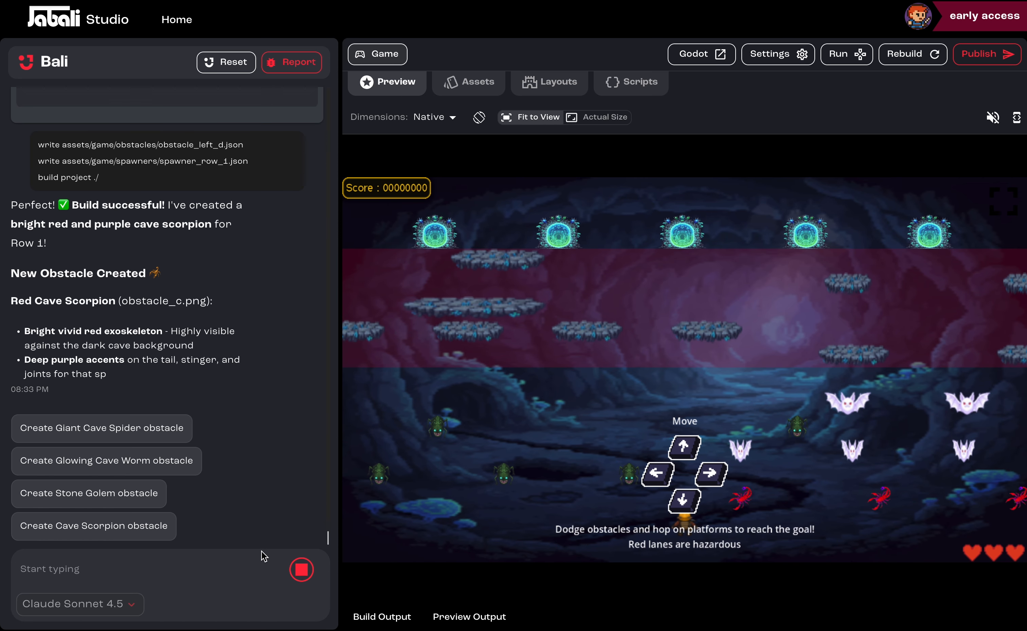
left_click(207, 563)
type("Canb you reduce the speed of the scorpion. And make it's movement slightly jittery? So instead of moving in a straight line, it")
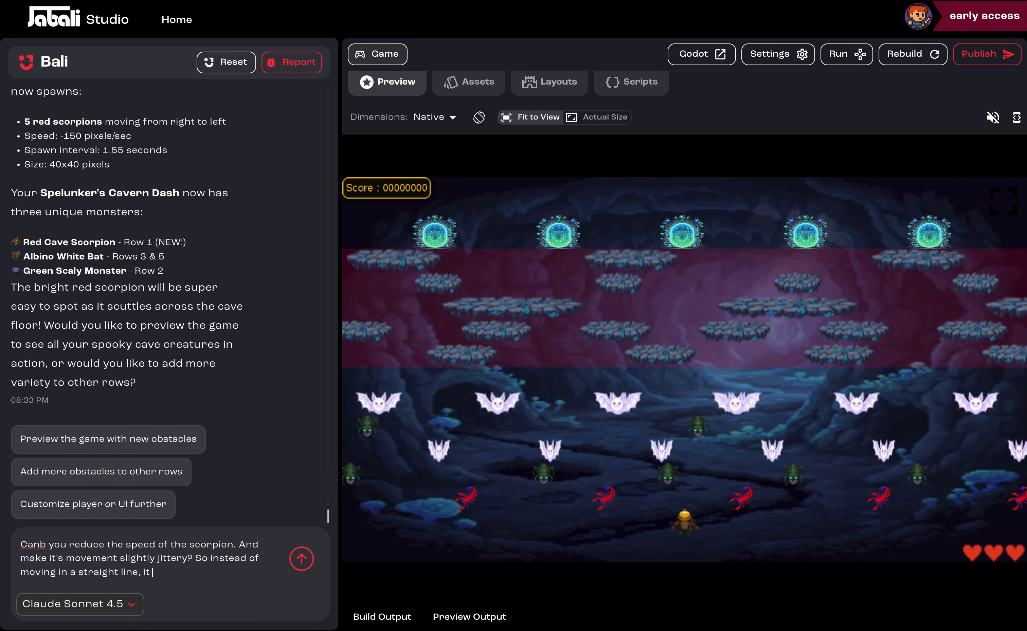
type(" it")
key("BackSpace")
key("BackSpace")
type("j")
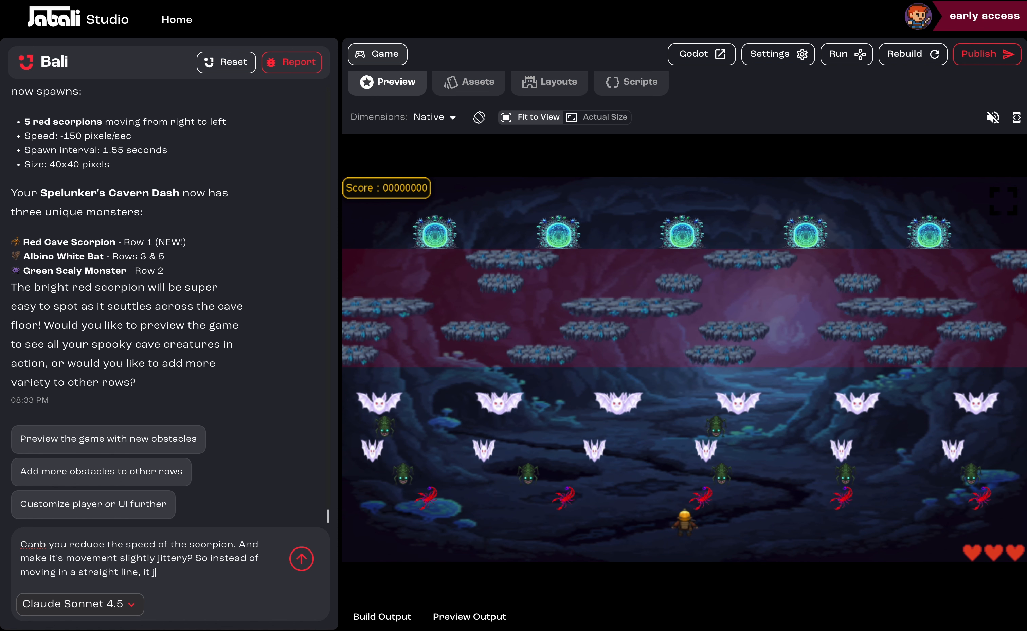
type("itters a little.")
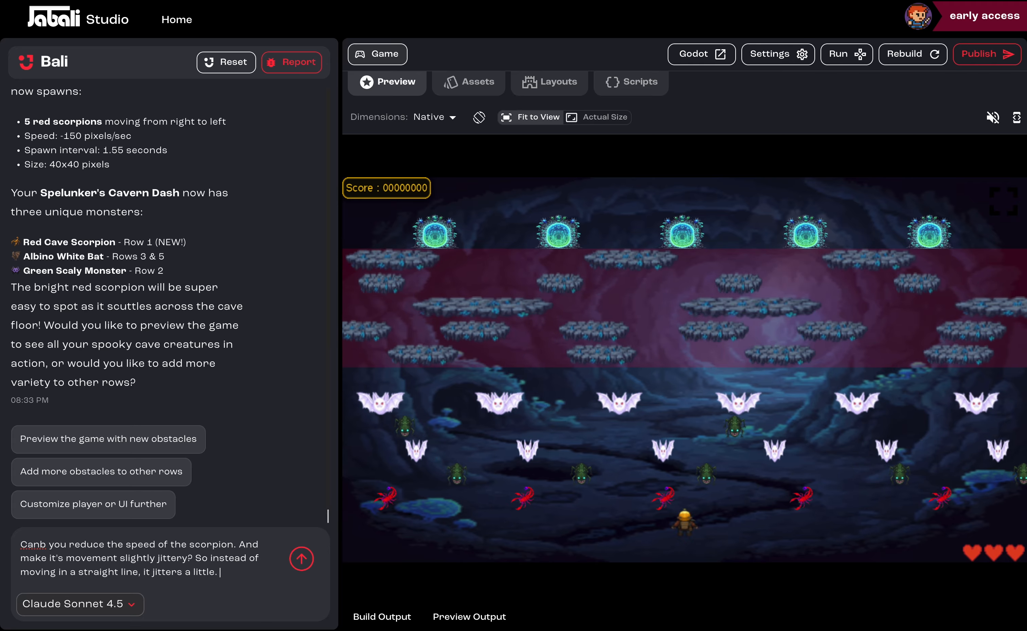
key("Return")
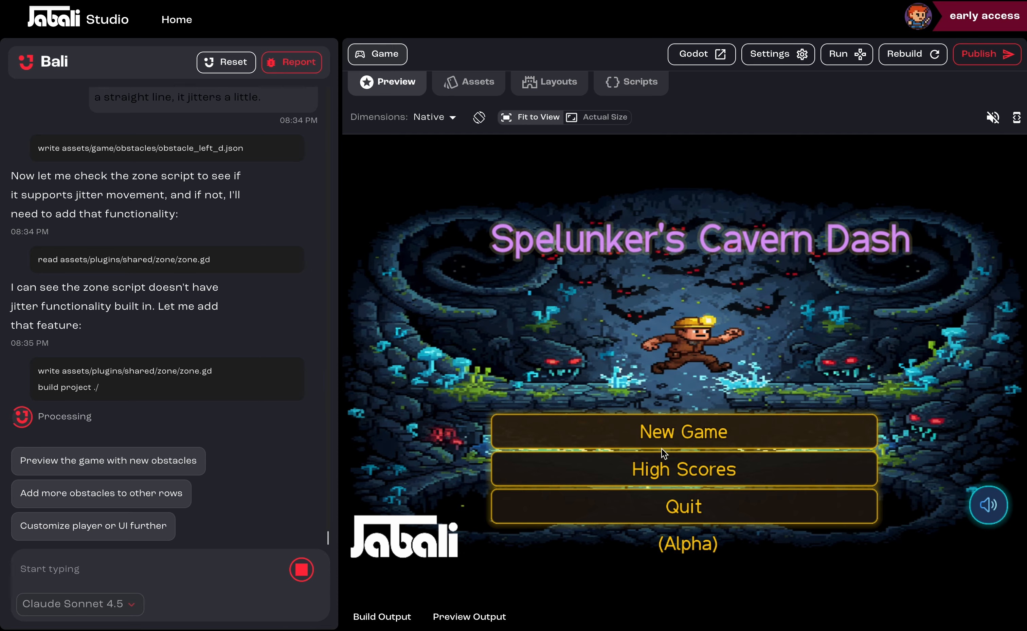
- Start a new game to check the jitter, and ask Bali to keep that movement within the same Row 1, not moving into other rows
left_click(666, 434)
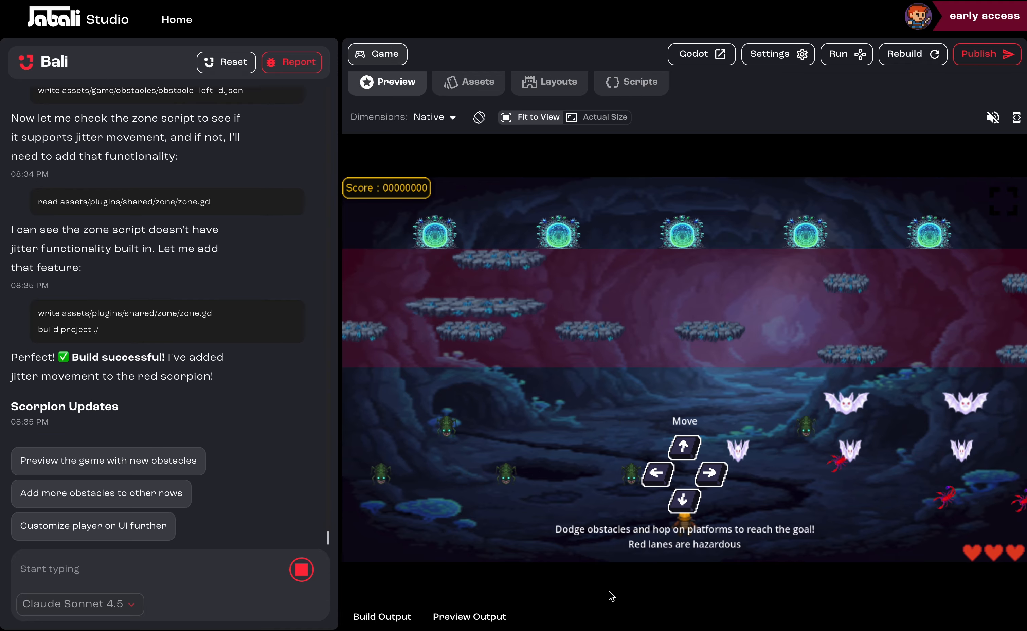
left_click(199, 553)
type("Make sure that the")
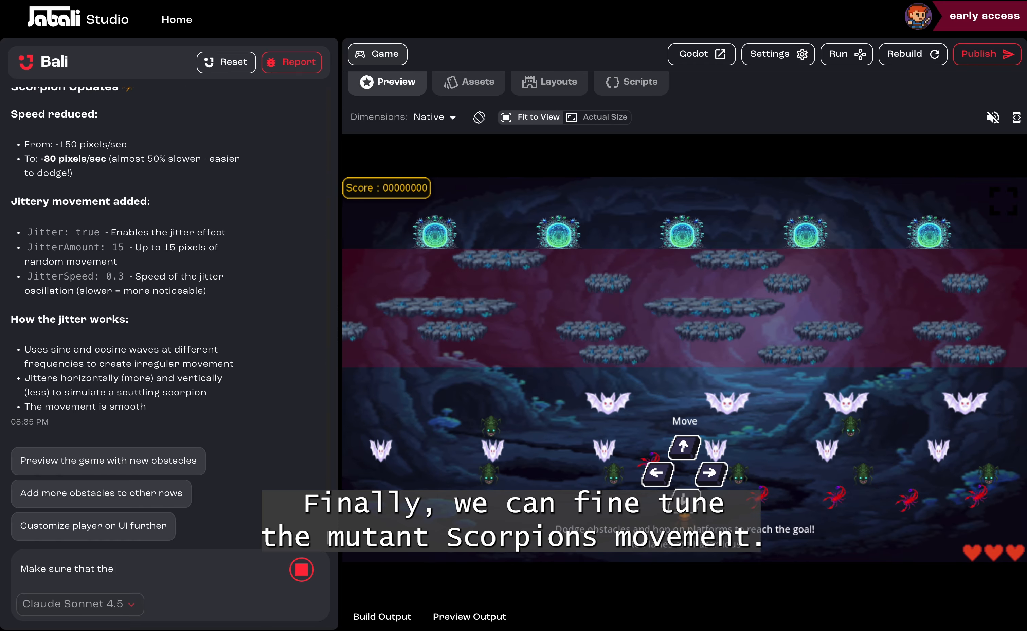
type(" jitter movement")
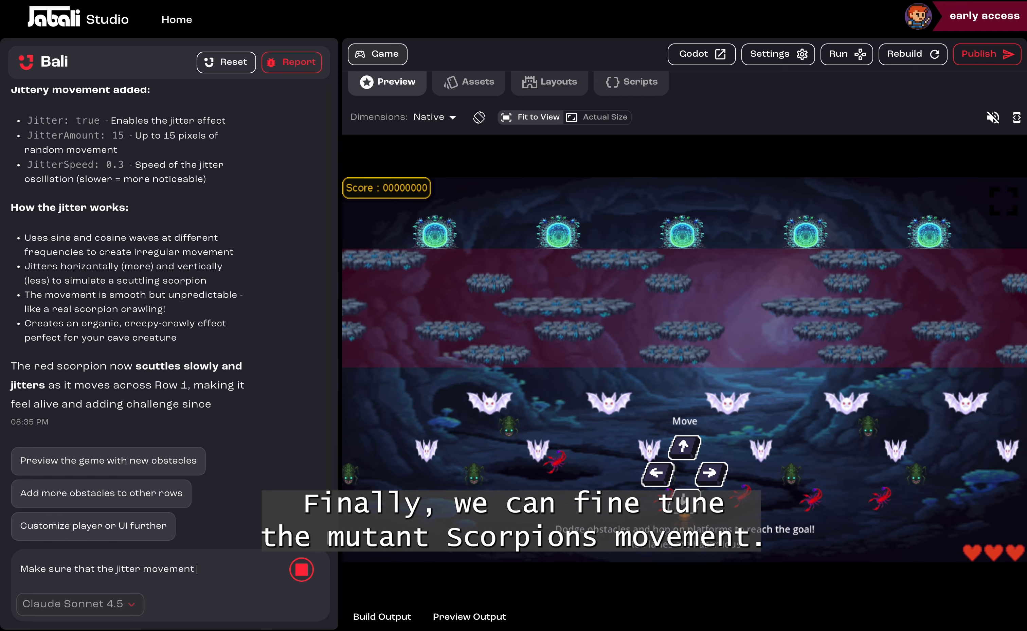
type(" stays w")
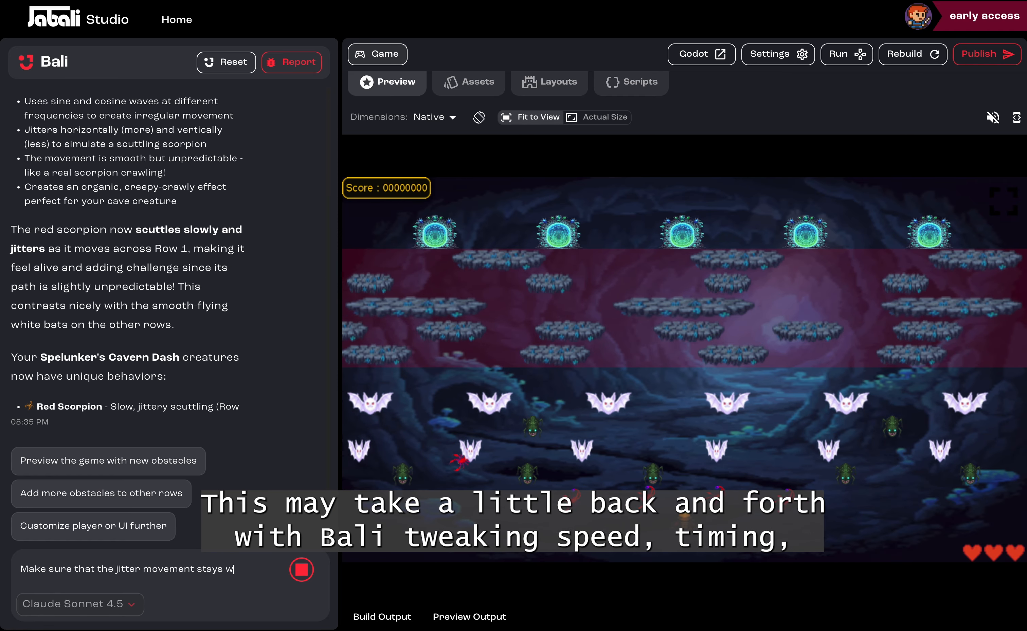
type("ithin th")
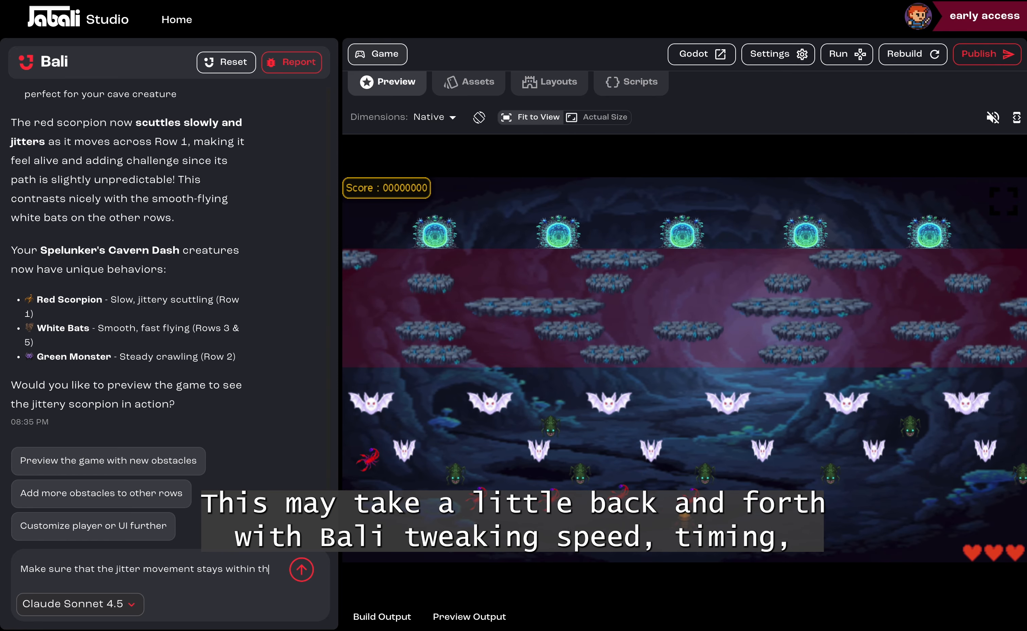
type("e row")
key("ctrl+shift+Left")
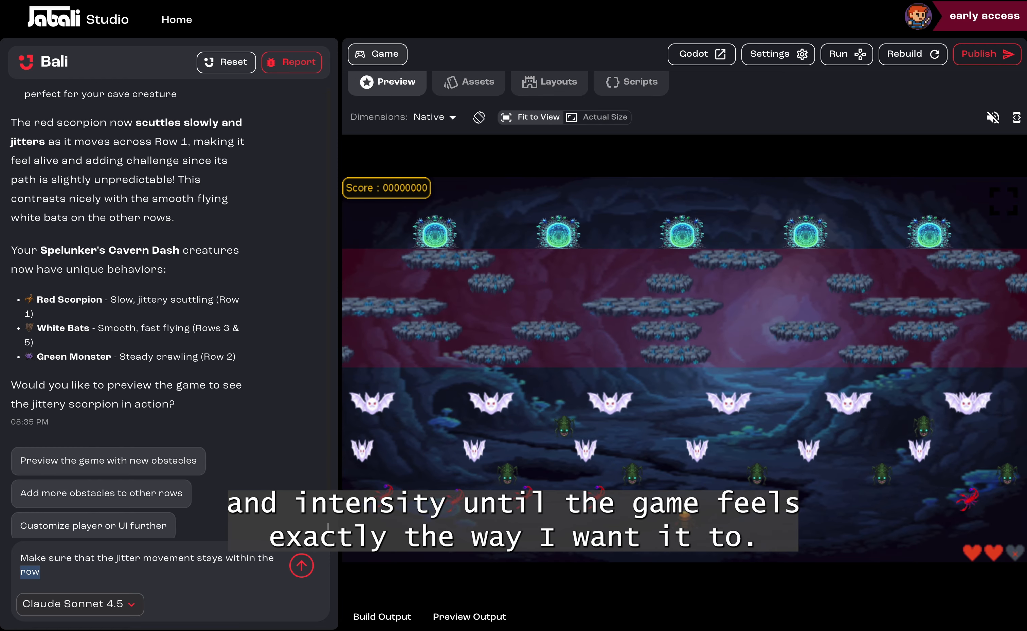
type("same Row 1. It should not move into other")
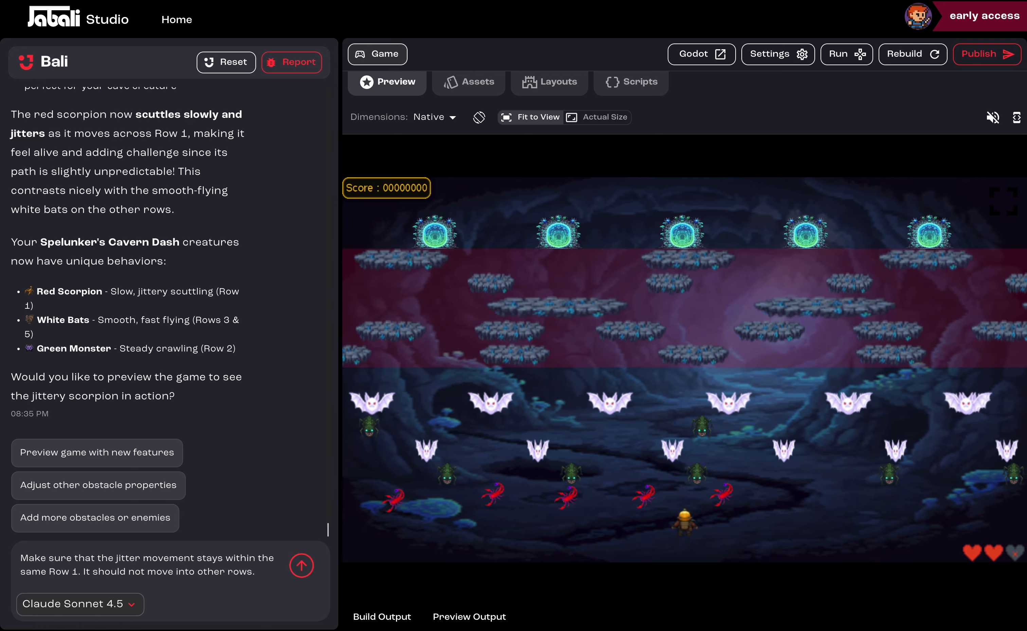
key("Return")
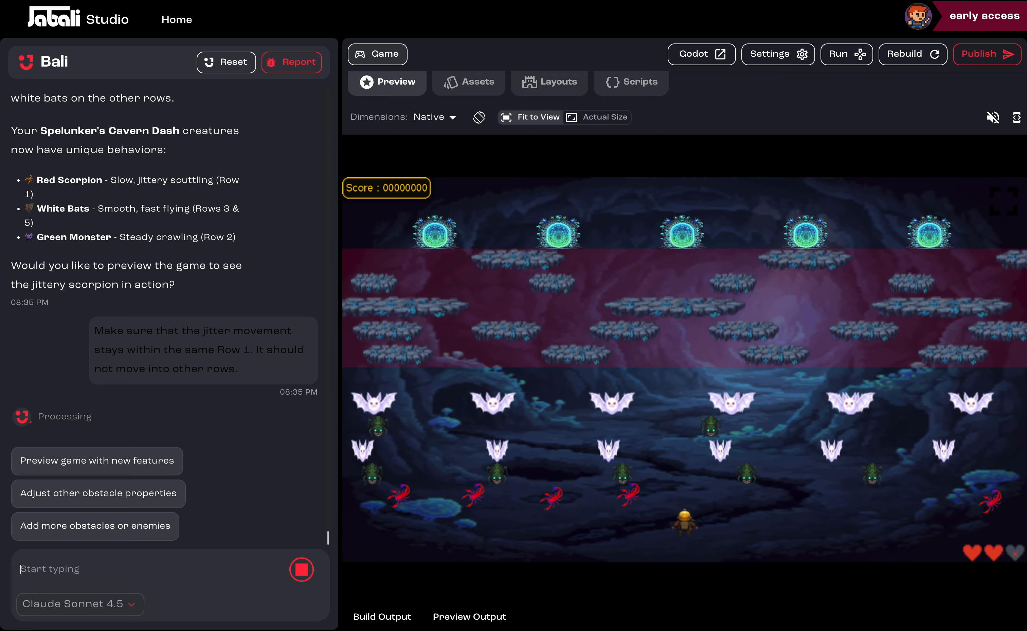